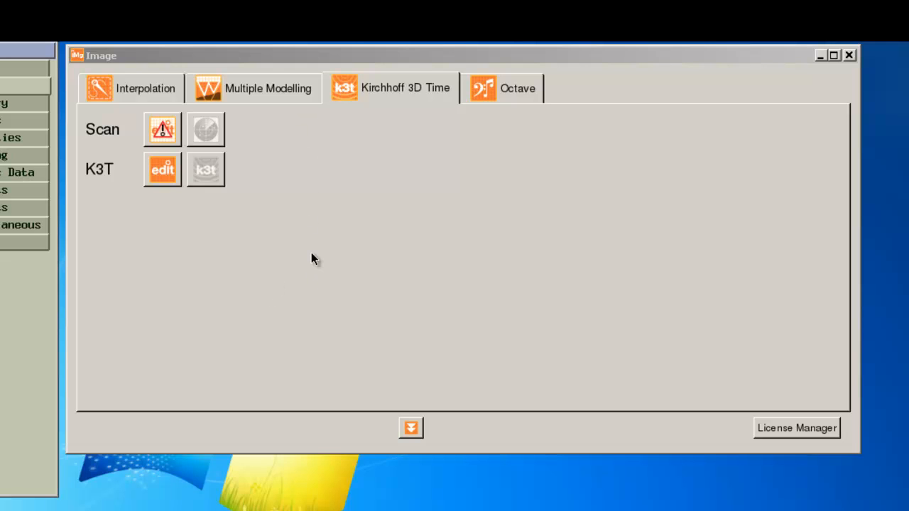
left_click(260, 99)
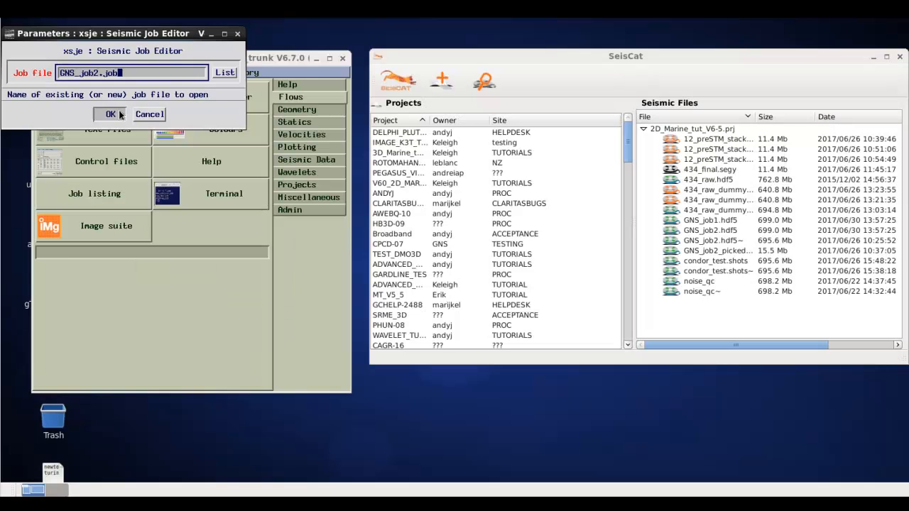
Open the job file GNS_job2.job and inspect the basic parameters of its NOISE_QC module, including the RMS time window.
key("Return")
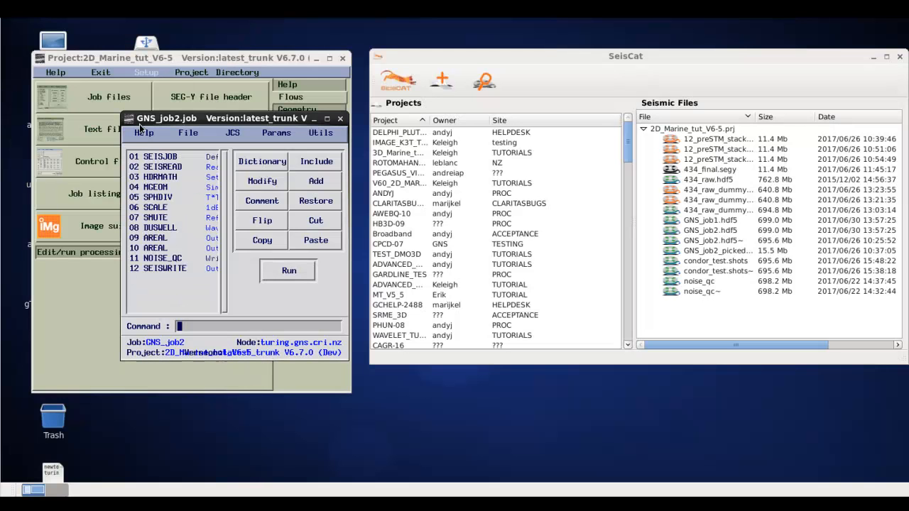
double_click(170, 258)
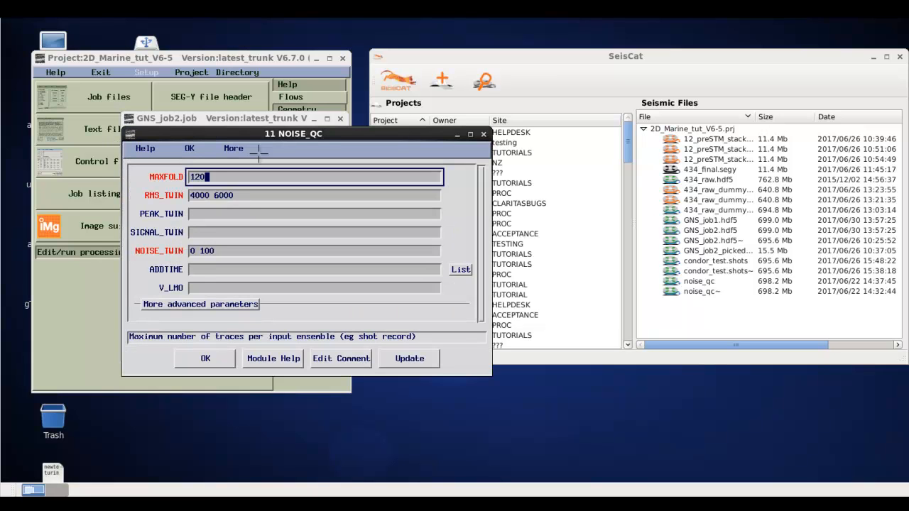
left_click_drag(259, 137, 161, 59)
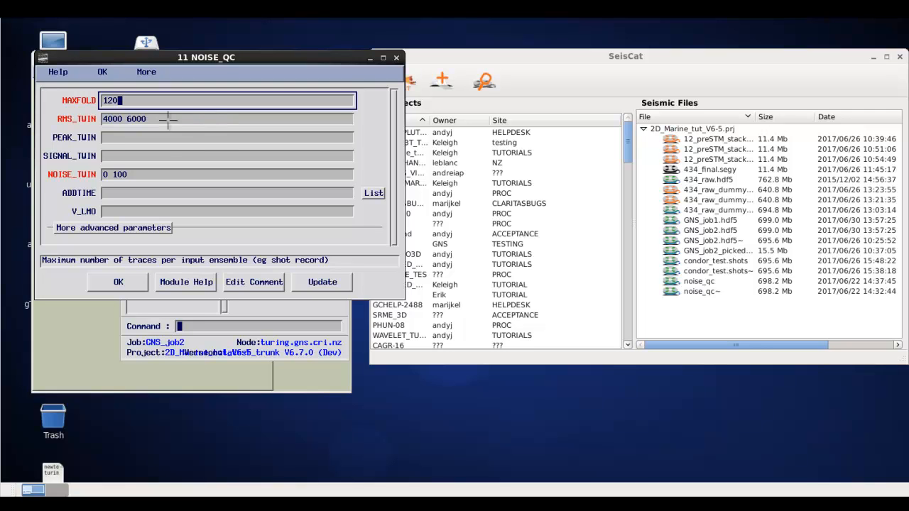
left_click(174, 119)
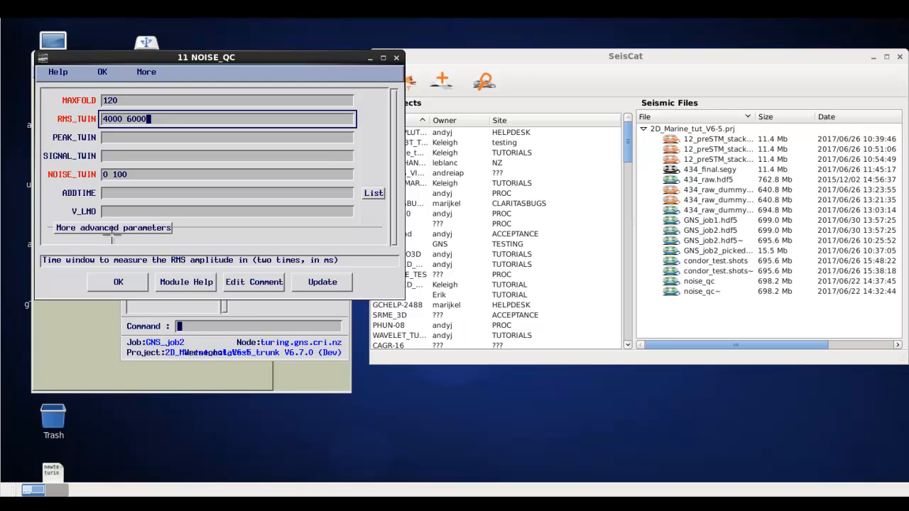
Expand the advanced NOISE_QC parameters and review the fields down to STORE_GATES and back up to MAXFOLD.
left_click(72, 229)
key("Tab")
key("Tab")
key("Tab")
key("Tab")
key("Tab")
key("Tab")
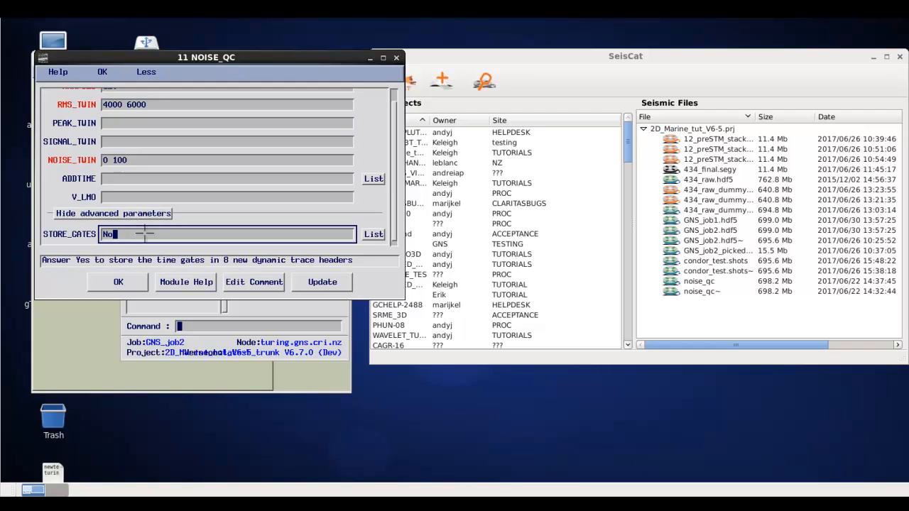
key("shift+Tab")
key("shift+Tab")
key("shift+Tab")
key("shift+Tab")
key("shift+Tab")
key("shift+Tab")
key("shift+Tab")
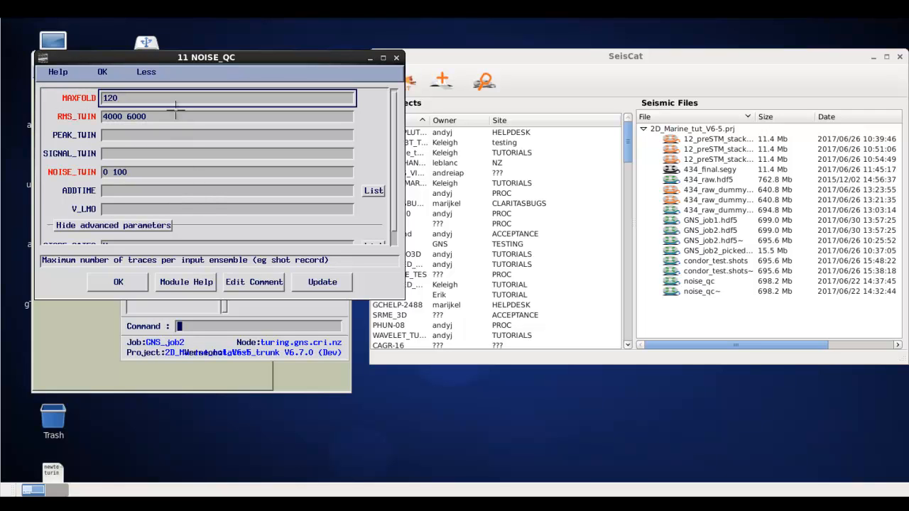
Accept the NOISE_QC parameters and close the GNS_job2 job editor.
left_click(121, 282)
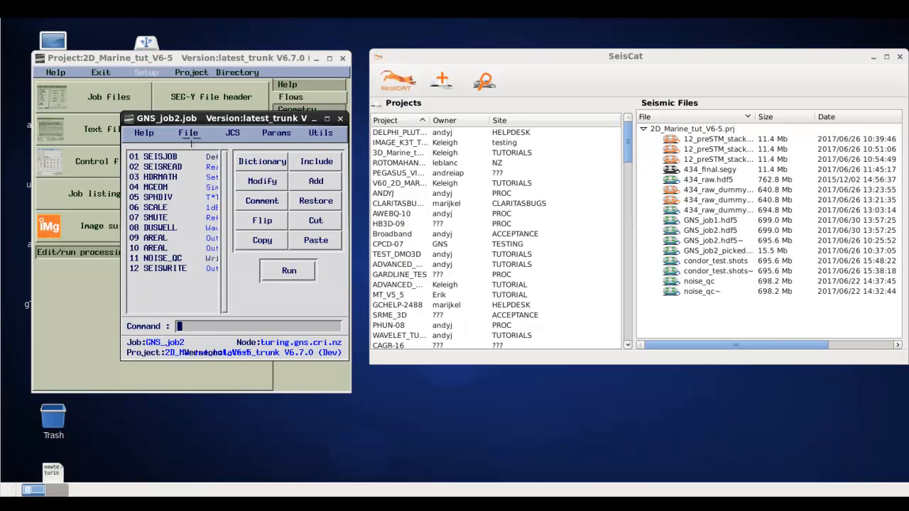
left_click(189, 136)
left_click(220, 233)
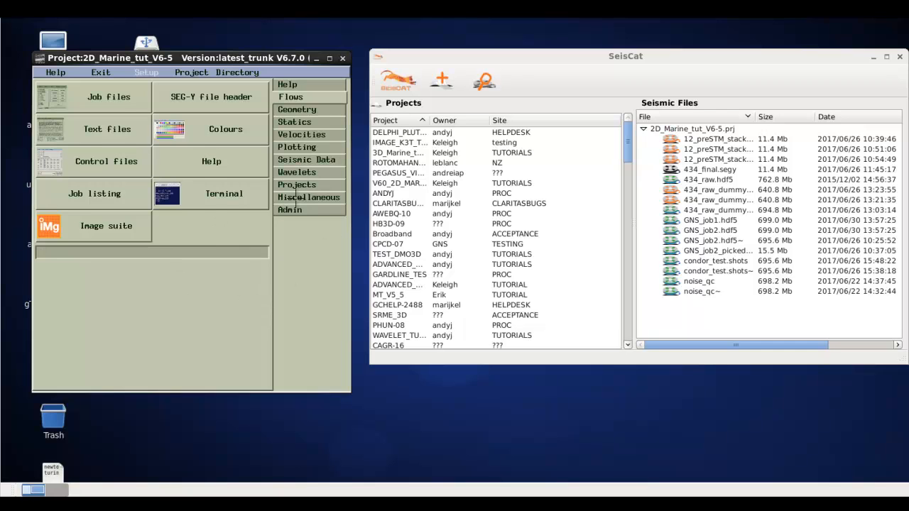
In SeisCat, select GNS_job1.hdf5 and GNS_job2.hdf5 together and open them as an Areal trace header cross-plot.
left_click(295, 198)
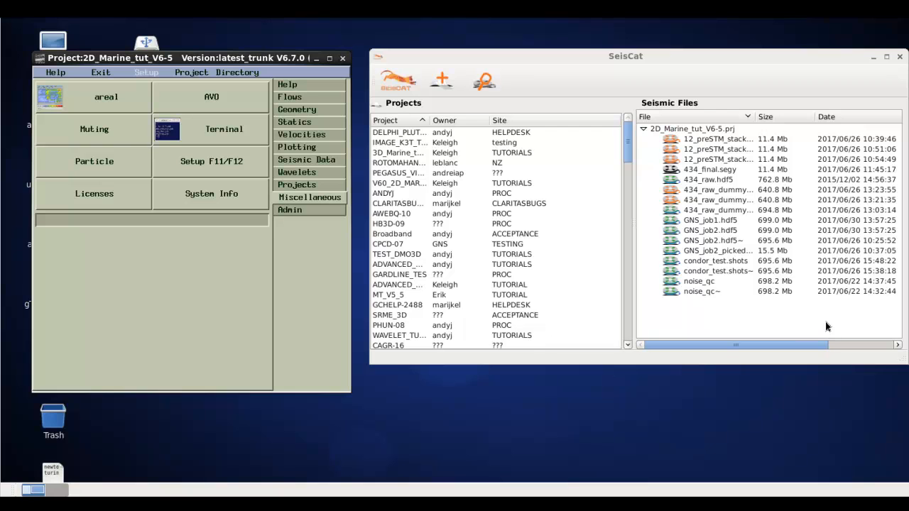
left_click(694, 222)
left_click(687, 231, "ctrl")
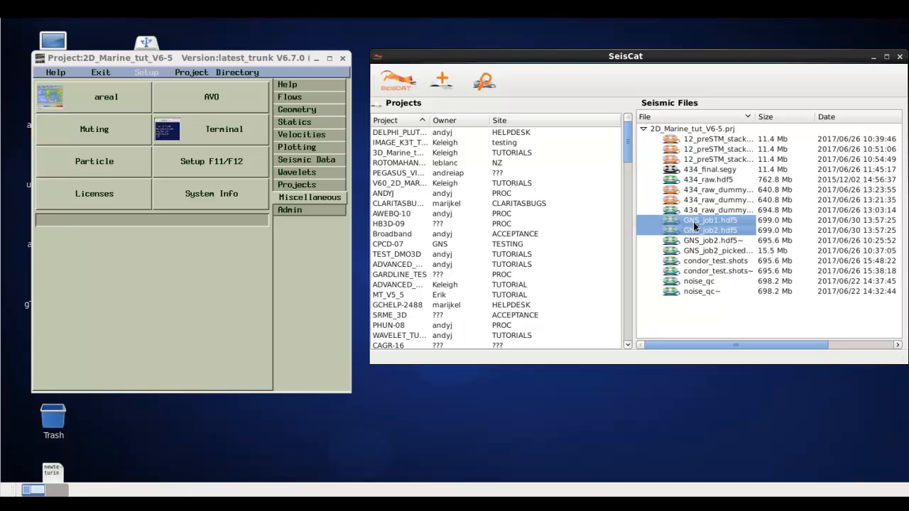
right_click(694, 226)
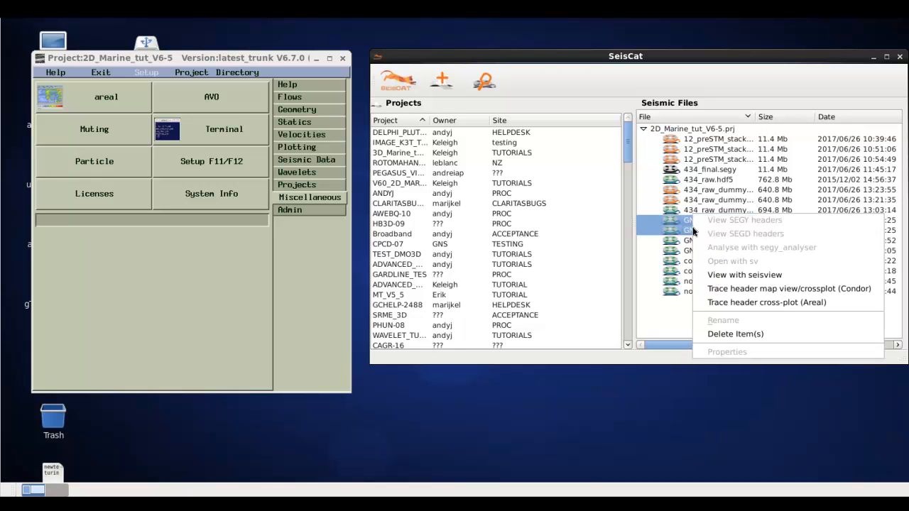
left_click(728, 304)
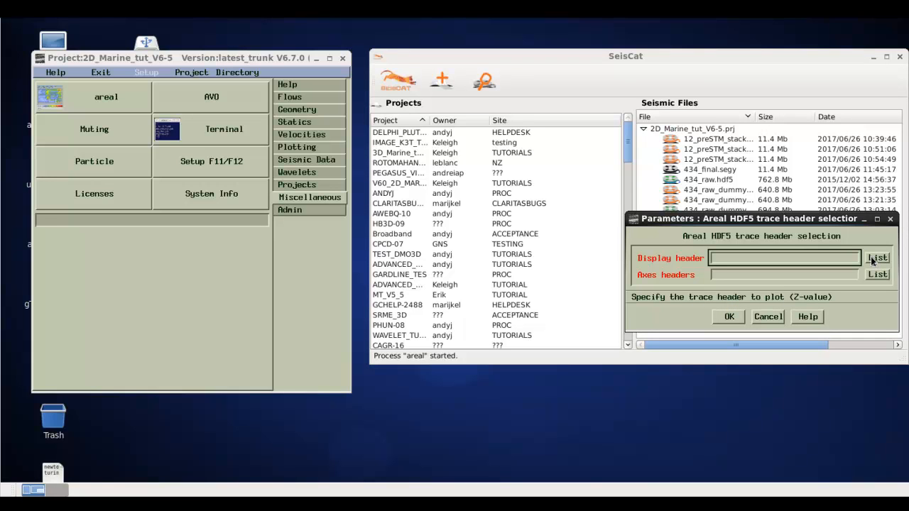
Plot RMS_AMPLITUDE as the display header against SHOTID/CHANNEL axes.
left_click(877, 258)
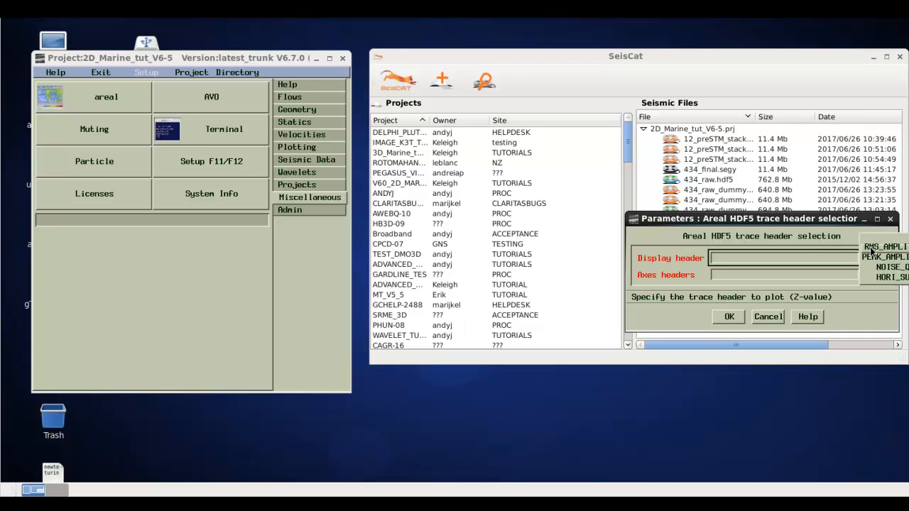
left_click(871, 248)
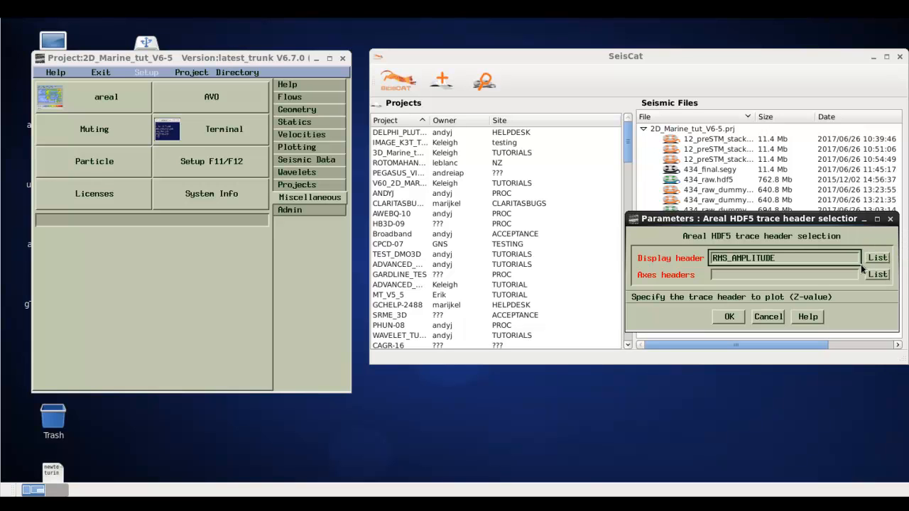
left_click(877, 276)
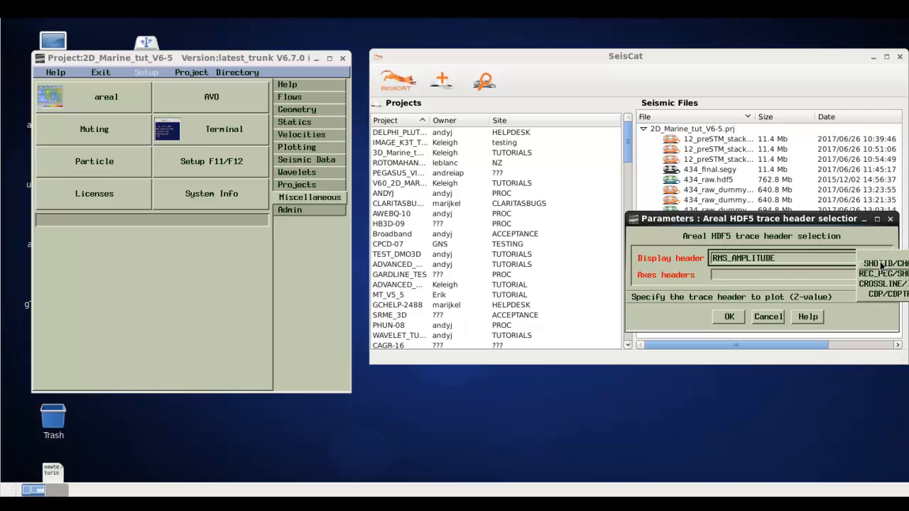
left_click(880, 266)
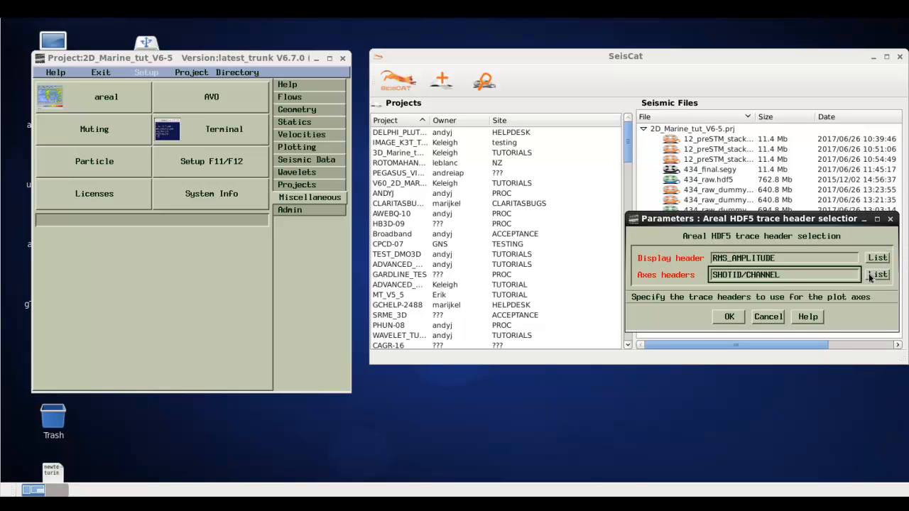
left_click(728, 314)
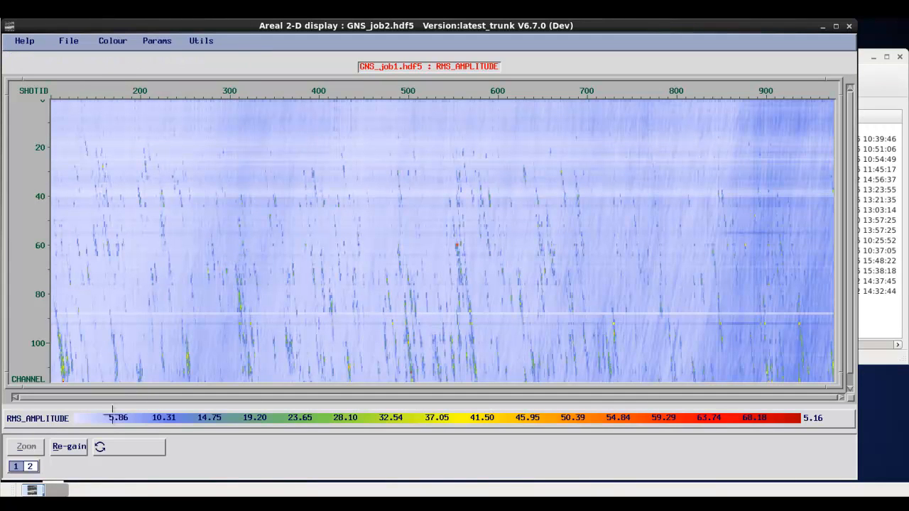
Compare the RMS amplitude panels of GNS_job1.hdf5 and GNS_job2.hdf5 by switching back and forth between them.
left_click(30, 466)
left_click(18, 467)
left_click(26, 466)
left_click(17, 466)
left_click(29, 467)
left_click(17, 467)
left_click(29, 466)
left_click(17, 466)
left_click(29, 467)
left_click(17, 466)
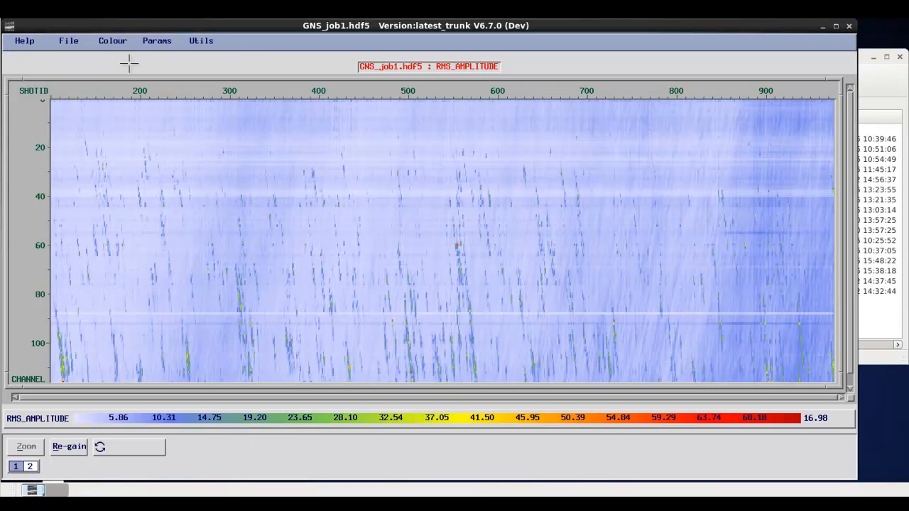
Set the Areal display to use separate colourbar ranges for each panel and apply the change.
left_click(154, 44)
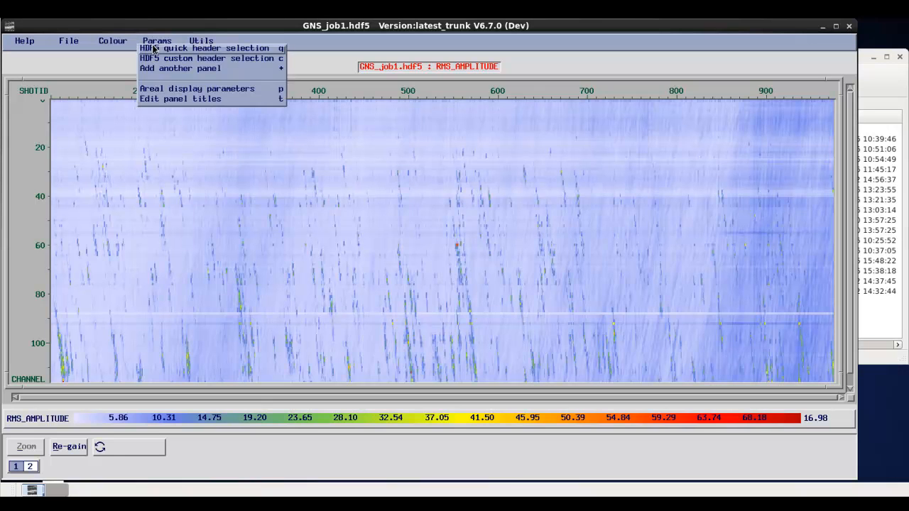
left_click(178, 91)
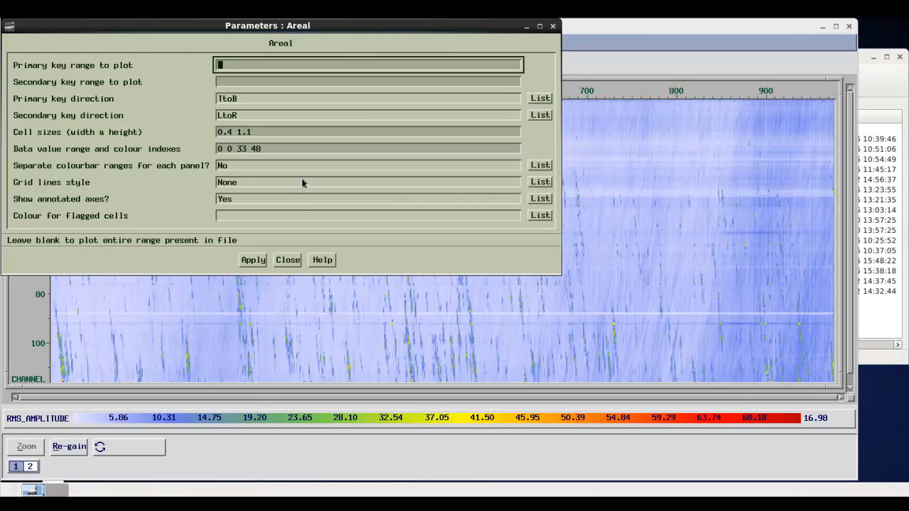
left_click(247, 167)
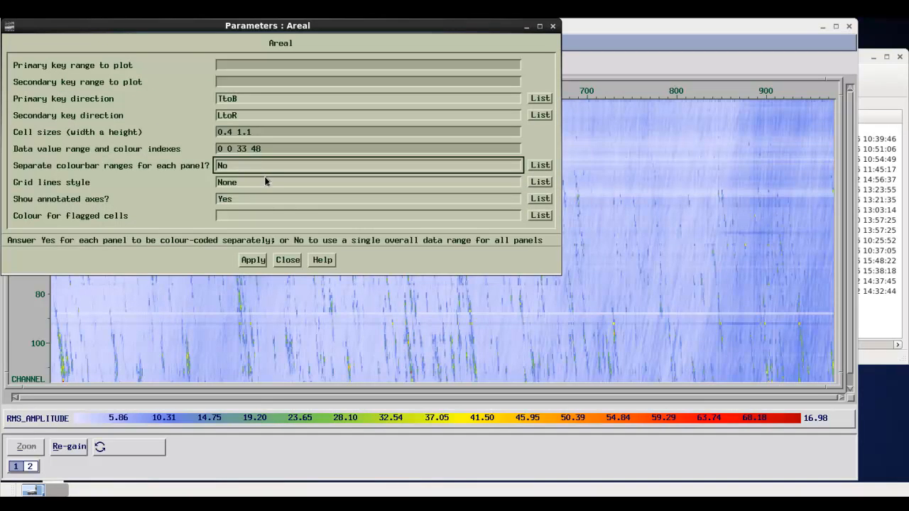
key("BackSpace")
key("BackSpace")
type("Yes")
left_click(253, 260)
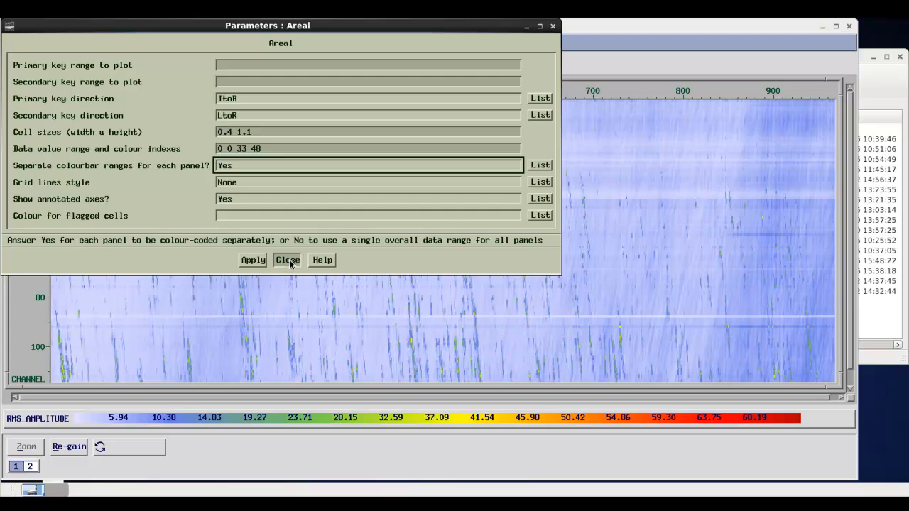
left_click(288, 260)
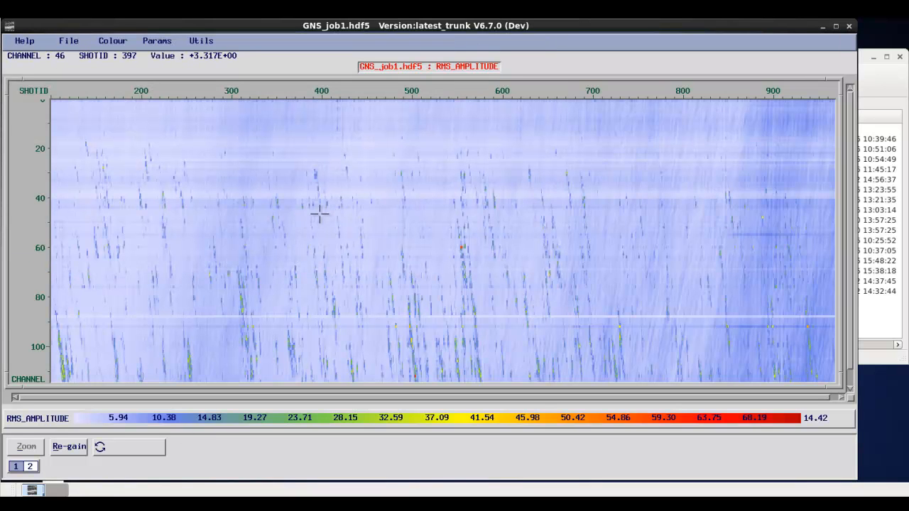
Compare the two job panels repeatedly using their individual colour ranges.
key("2")
key("1")
key("2")
key("1")
key("2")
key("1")
key("2")
key("1")
key("2")
key("1")
key("2")
key("1")
key("2")
key("1")
key("2")
key("1")
key("2")
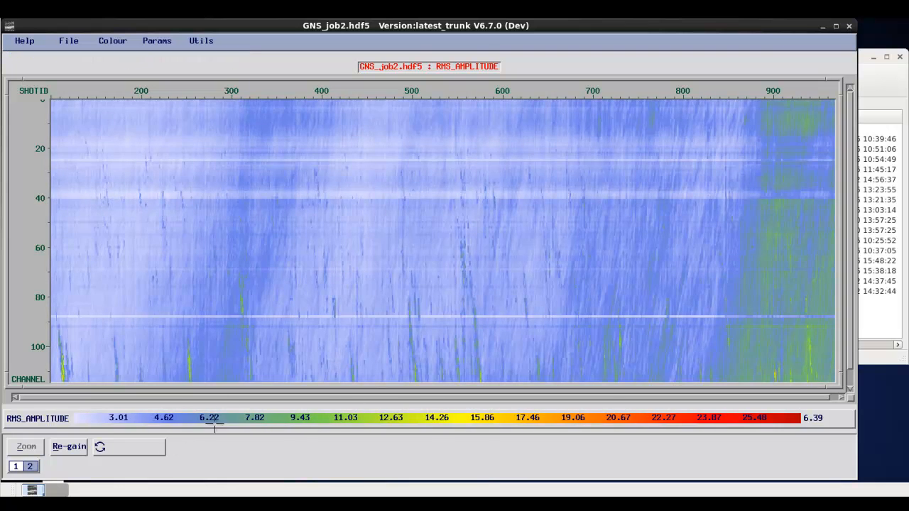
key("1")
key("2")
key("1")
key("2")
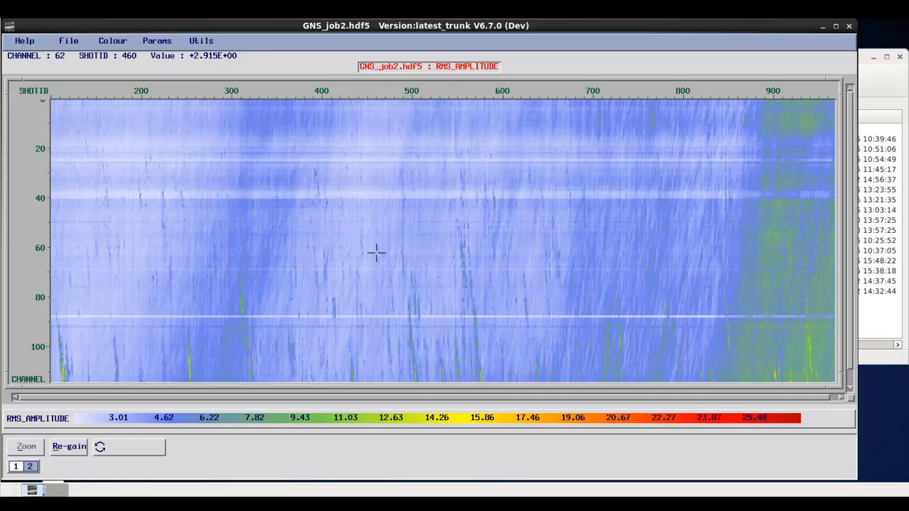
key("1")
key("2")
key("1")
key("2")
key("1")
key("2")
Apply the Jellybean colour palette and compare both job panels with it.
left_click(266, 412)
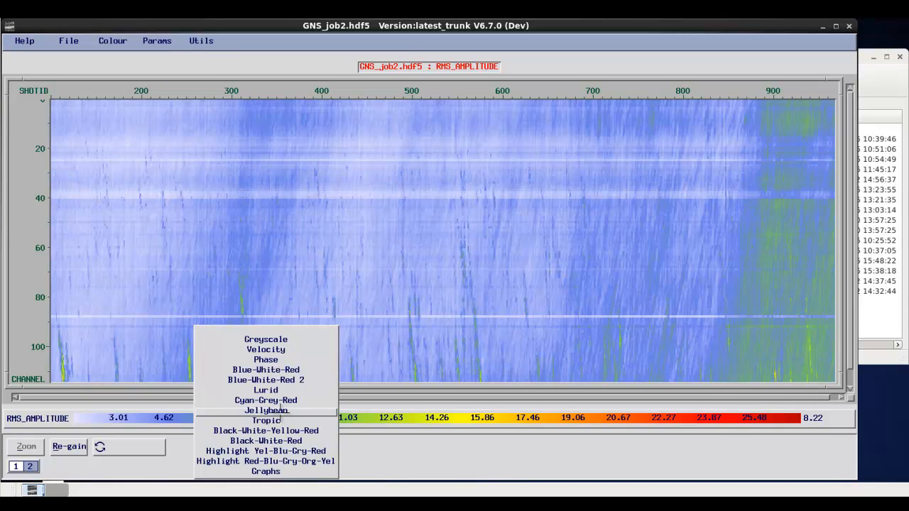
left_click(279, 411)
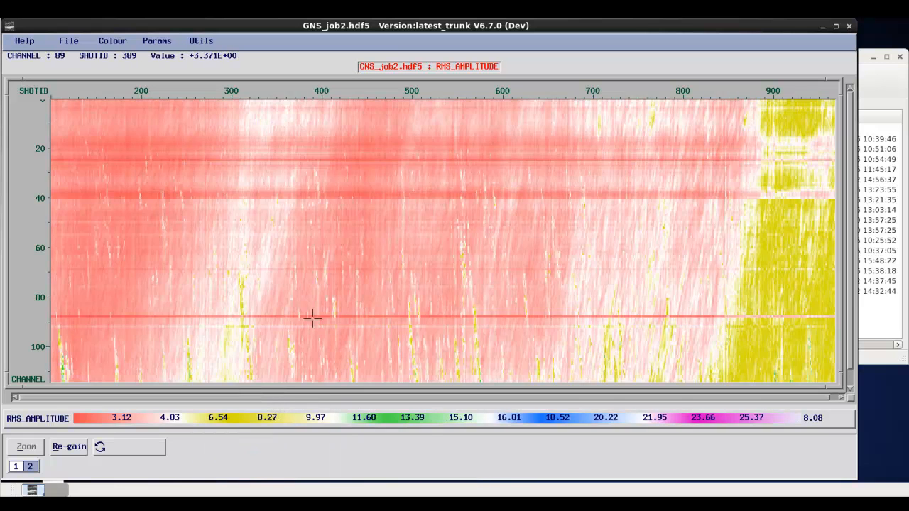
key("1")
key("2")
key("1")
key("2")
key("1")
key("2")
key("1")
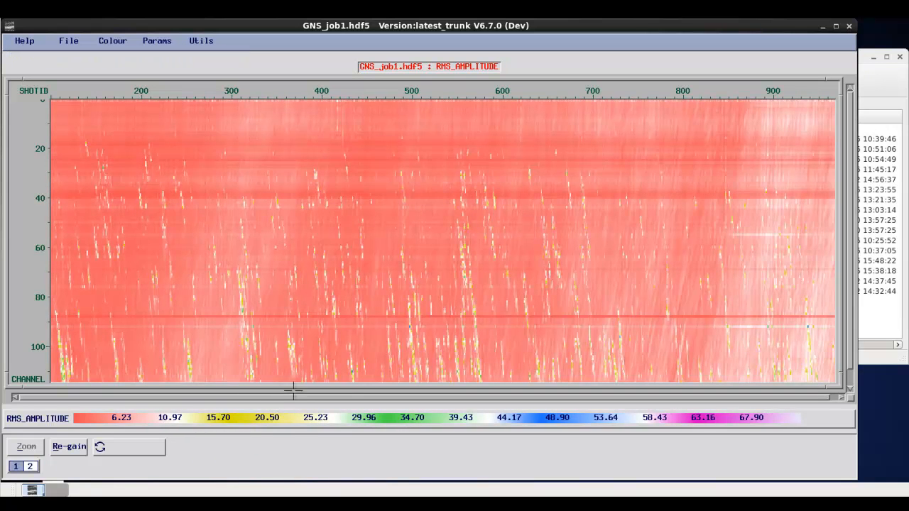
Switch the RMS amplitude display to the Velocity colour palette.
left_click(271, 425)
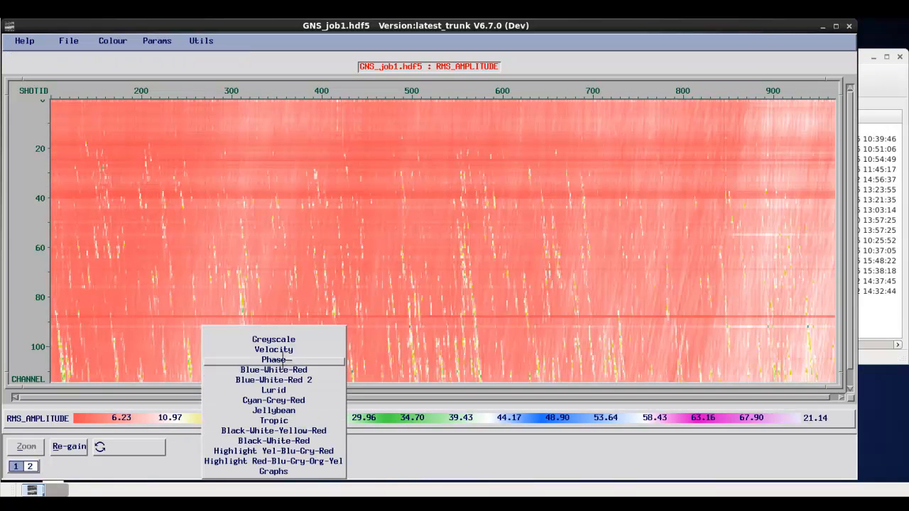
left_click(283, 349)
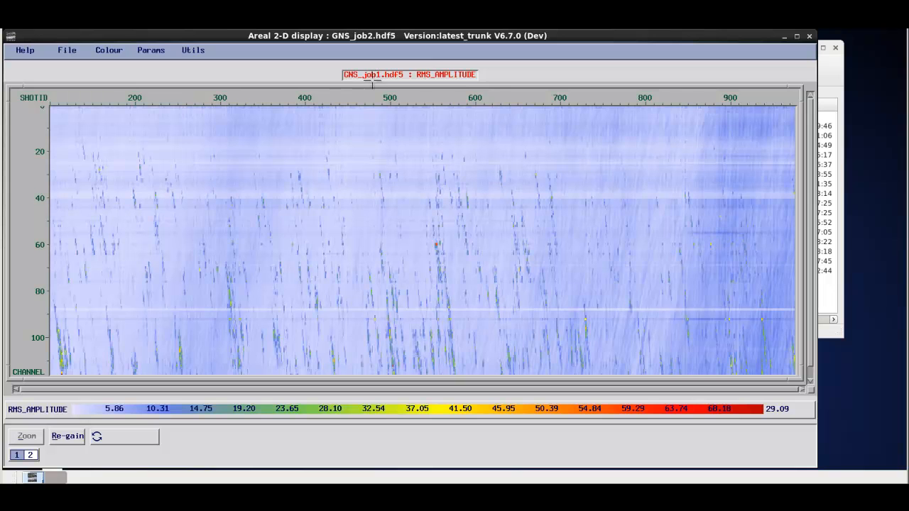
Change the panel 1 title to "Job 1 QC RMS_AMPLITUDE".
left_click(381, 76)
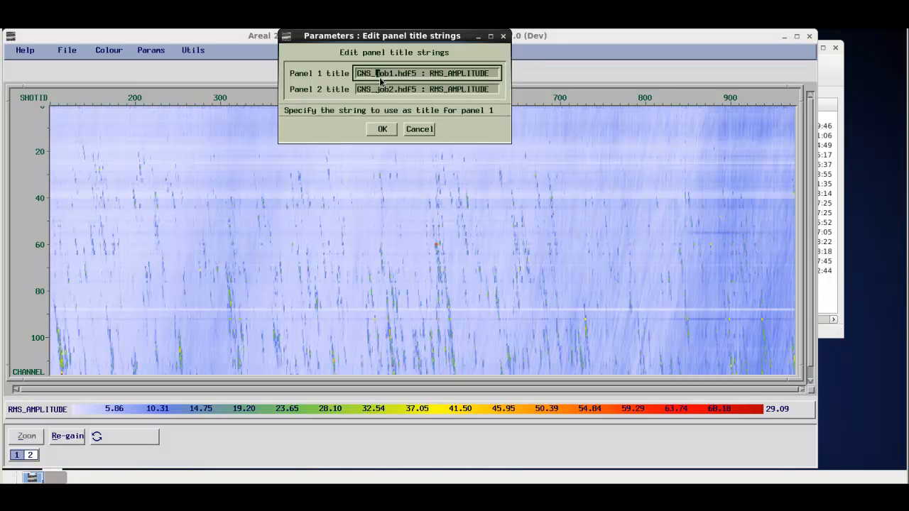
left_click(428, 74)
key("BackSpace")
key("BackSpace")
key("BackSpace")
key("BackSpace")
key("BackSpace")
key("BackSpace")
key("BackSpace")
key("BackSpace")
key("BackSpace")
key("BackSpace")
key("BackSpace")
key("BackSpace")
key("BackSpace")
key("BackSpace")
key("BackSpace")
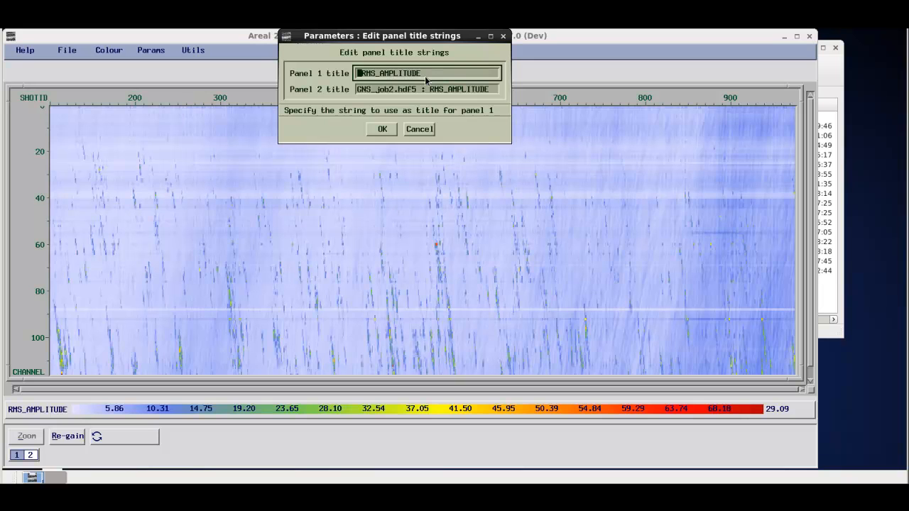
type("J")
type("ob 1 ")
type("QC")
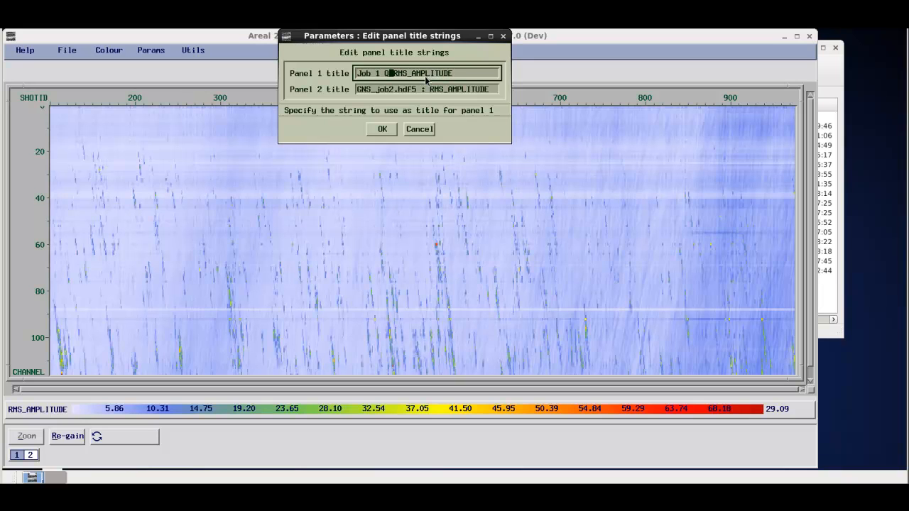
Change the panel 2 title to "Job 1 QC : RMS_AMPLITUDE" and apply the edited panel titles.
left_click(380, 89)
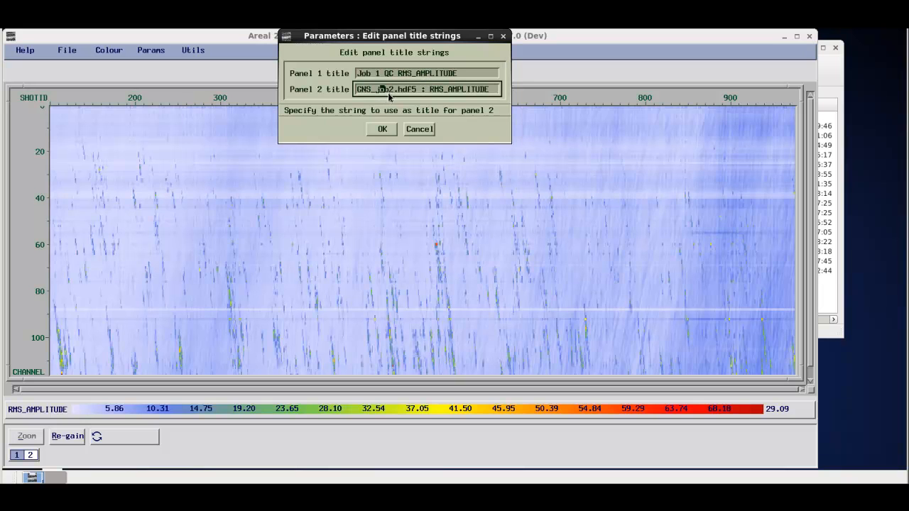
left_click(423, 90)
key("BackSpace")
key("BackSpace")
key("BackSpace")
key("BackSpace")
key("BackSpace")
key("BackSpace")
key("BackSpace")
key("BackSpace")
key("BackSpace")
key("BackSpace")
key("BackSpace")
key("BackSpace")
key("BackSpace")
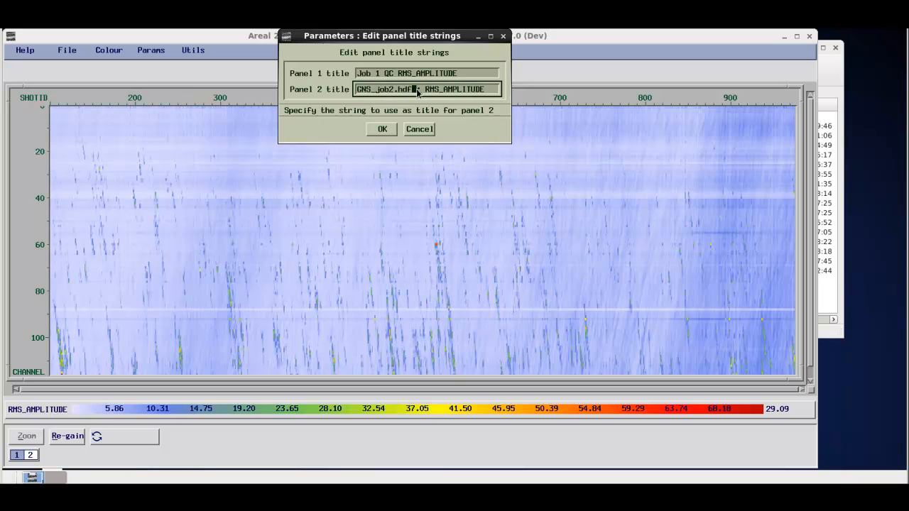
type("Job ")
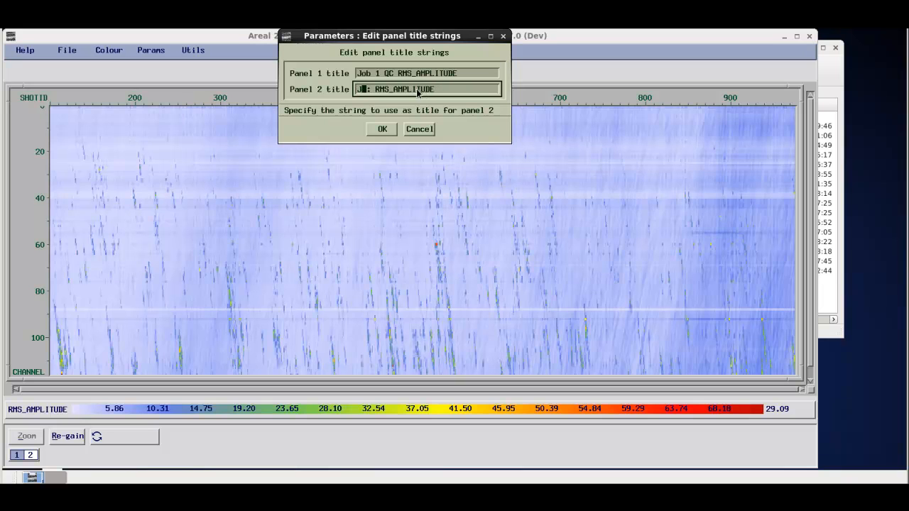
type("1 QC")
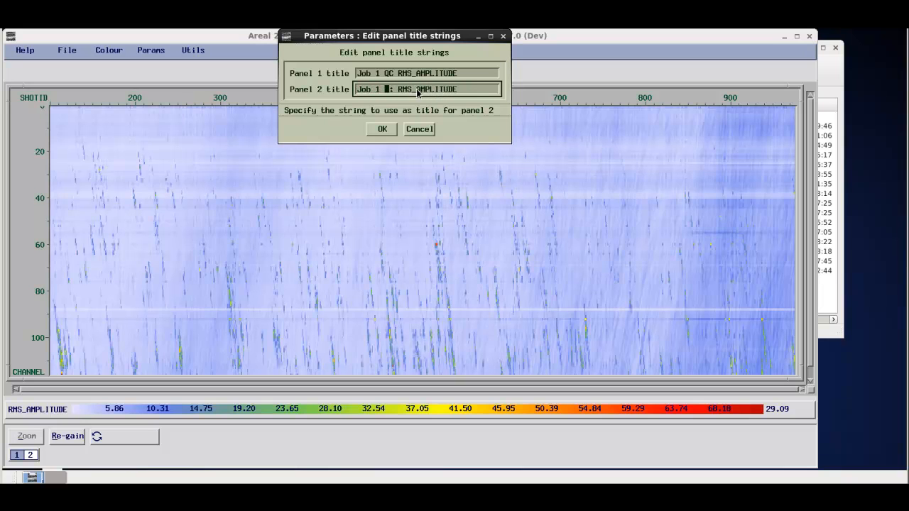
left_click(382, 129)
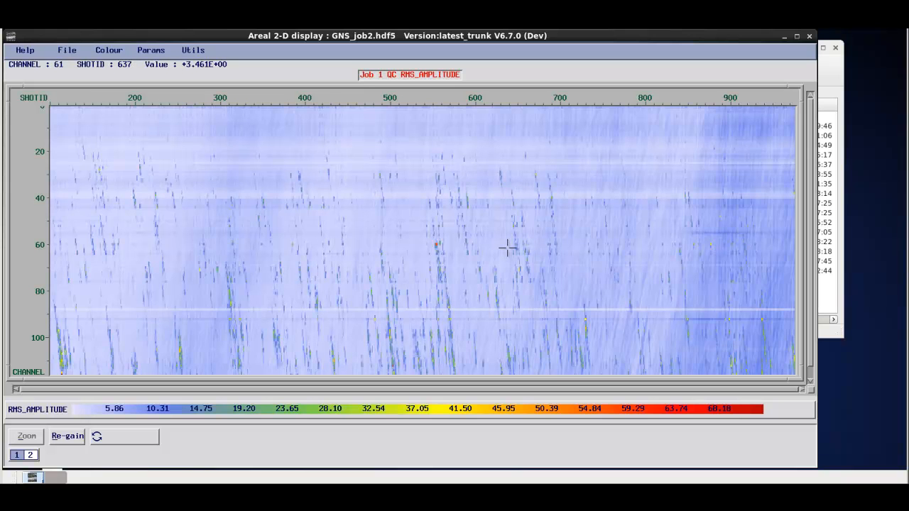
left_click(193, 51)
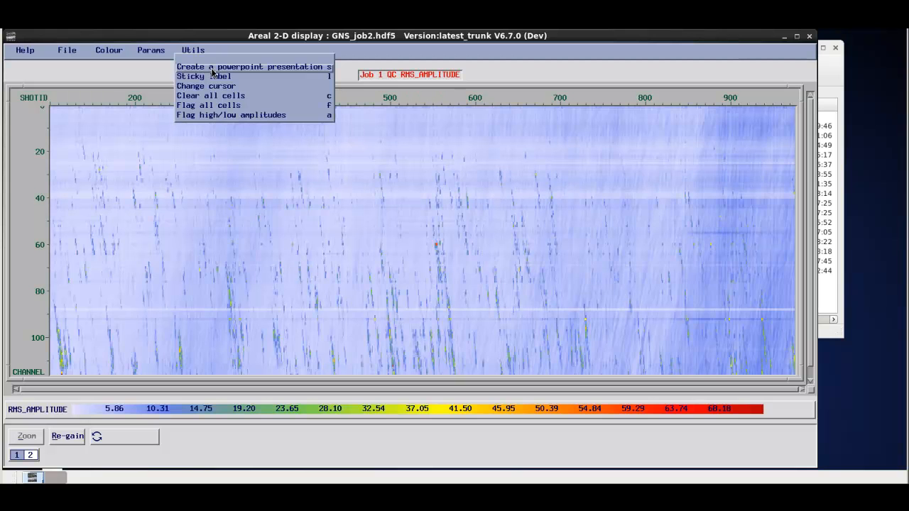
left_click(148, 140)
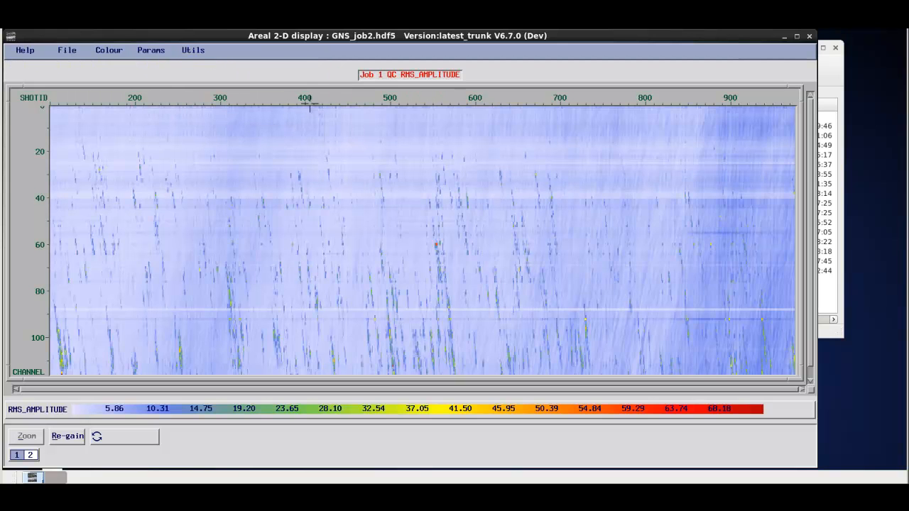
left_click(141, 52)
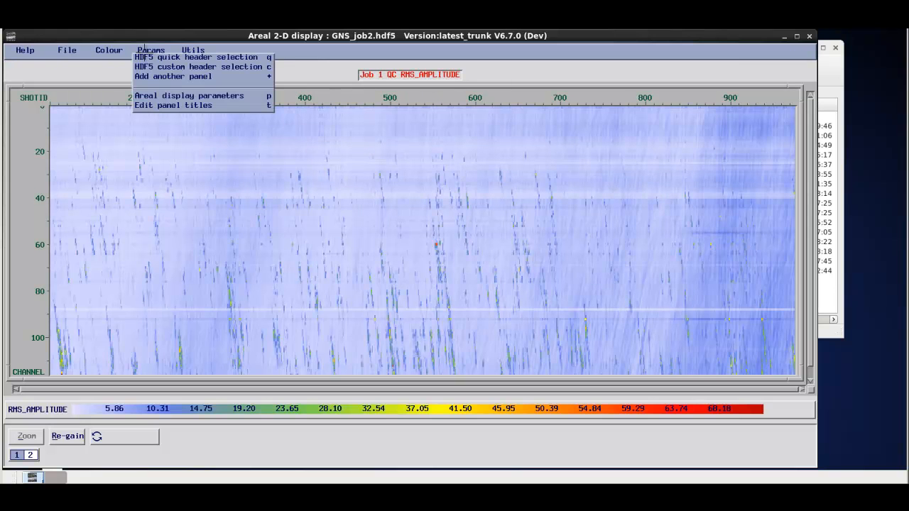
left_click(69, 53)
left_click(70, 50)
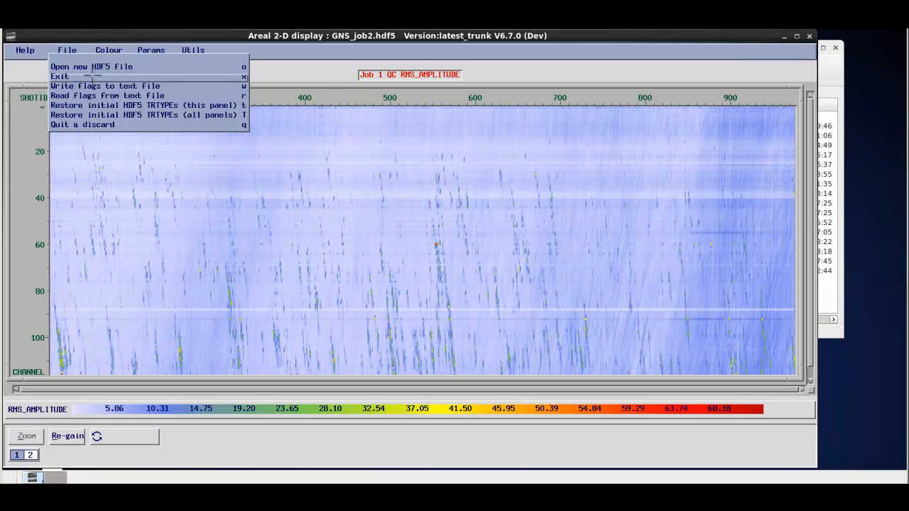
left_click(310, 71)
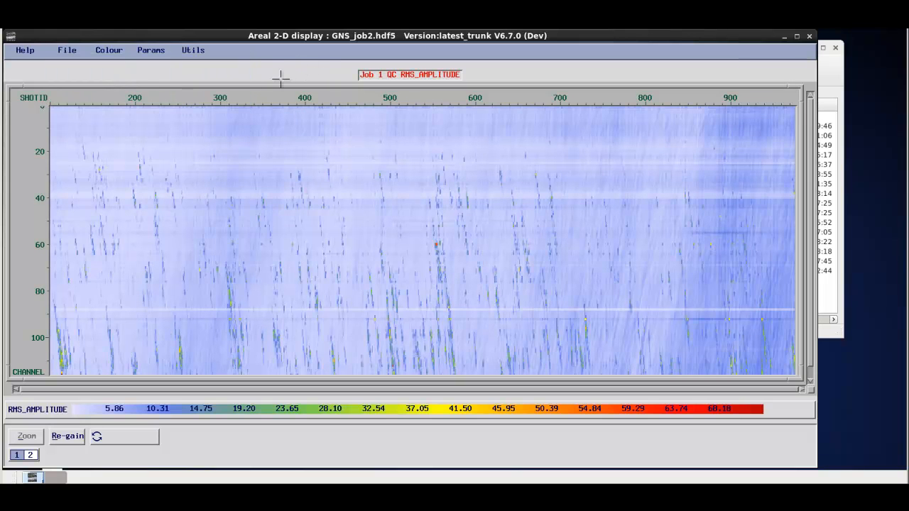
Add a panel for job 1 that plots the PEAK_AMPLITUDE trace header.
left_click(162, 51)
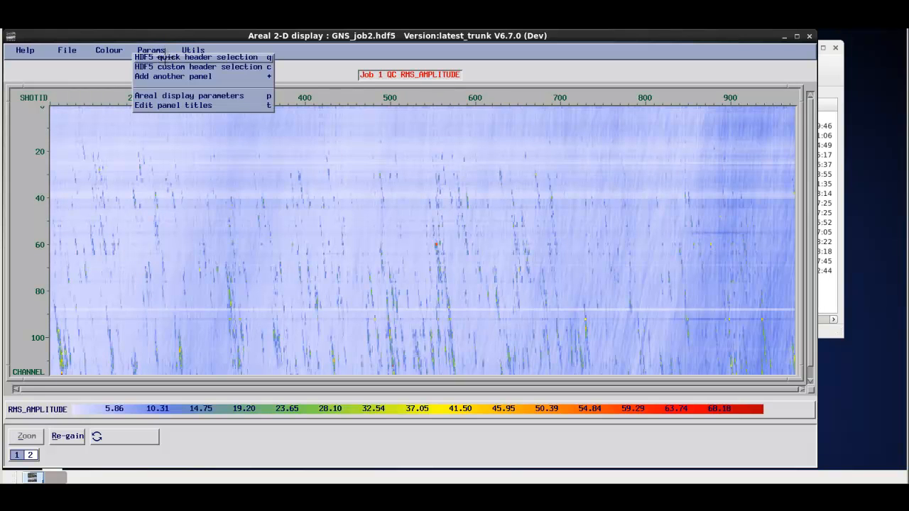
left_click(156, 66)
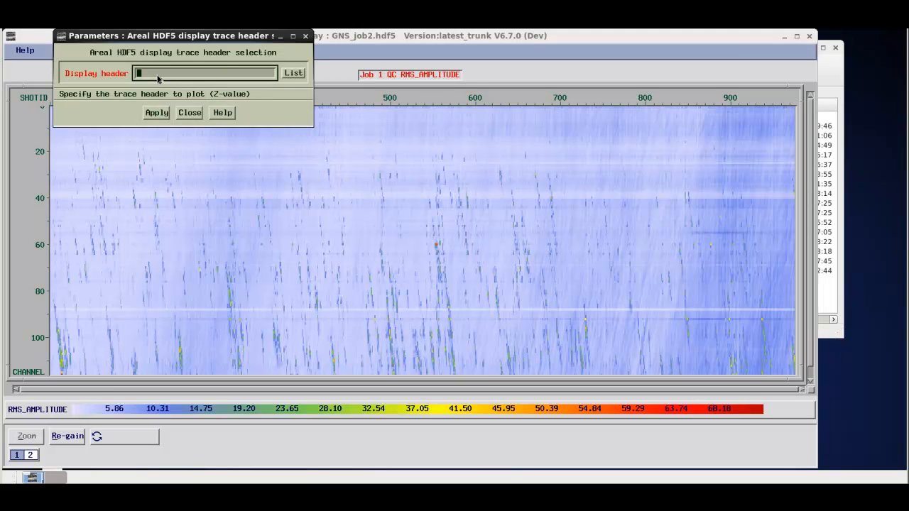
left_click(292, 73)
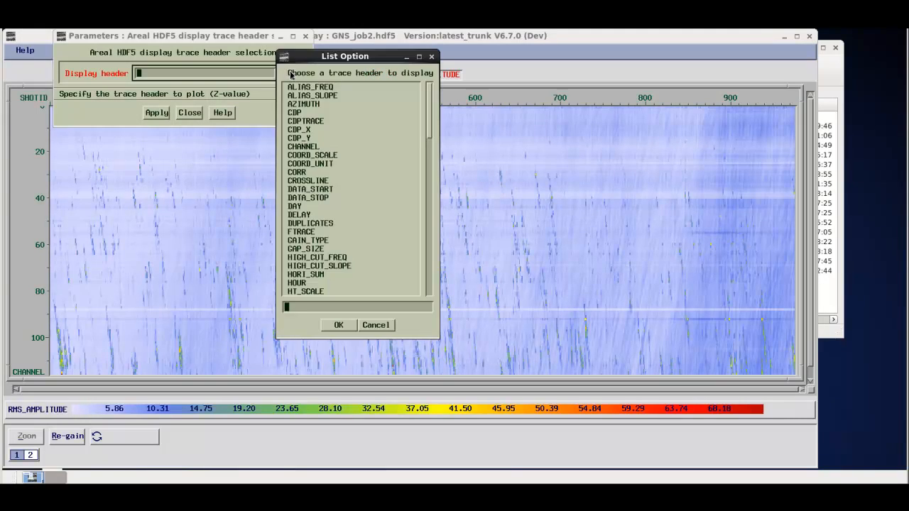
left_click_drag(431, 117, 414, 184)
left_click(322, 215)
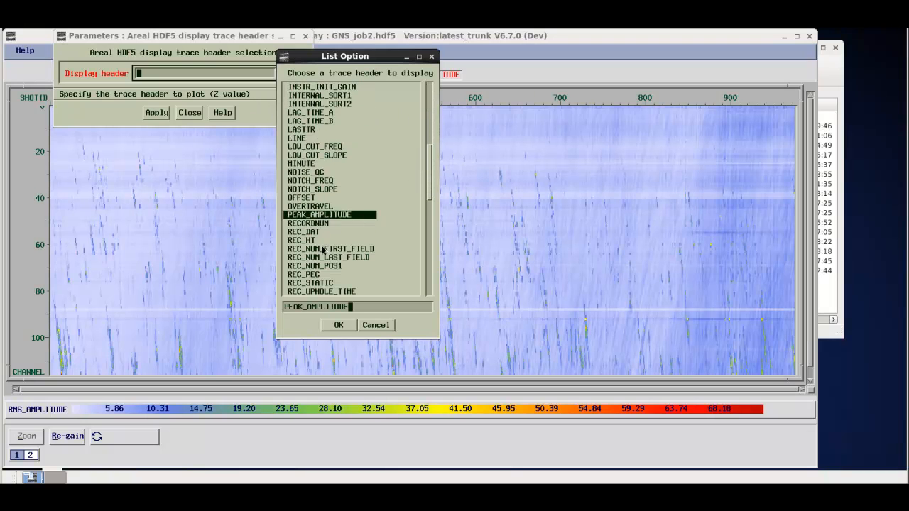
left_click(340, 325)
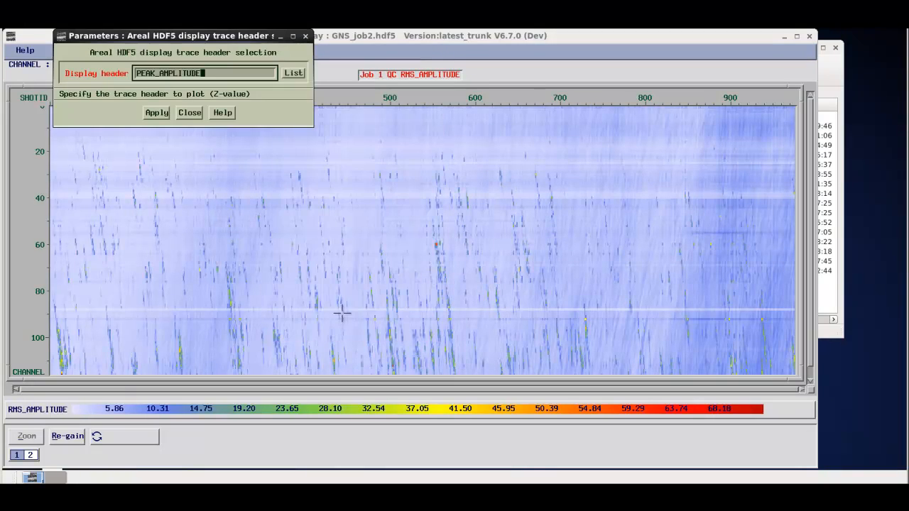
left_click(155, 117)
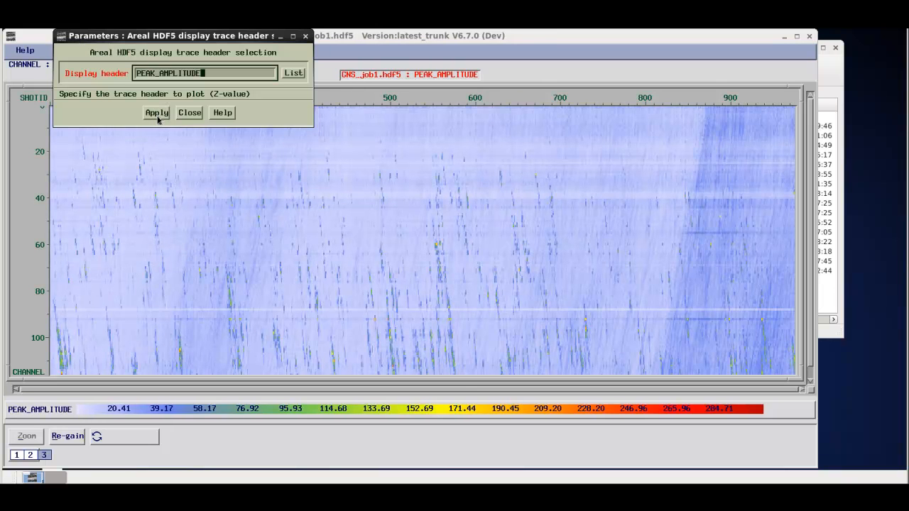
left_click(188, 115)
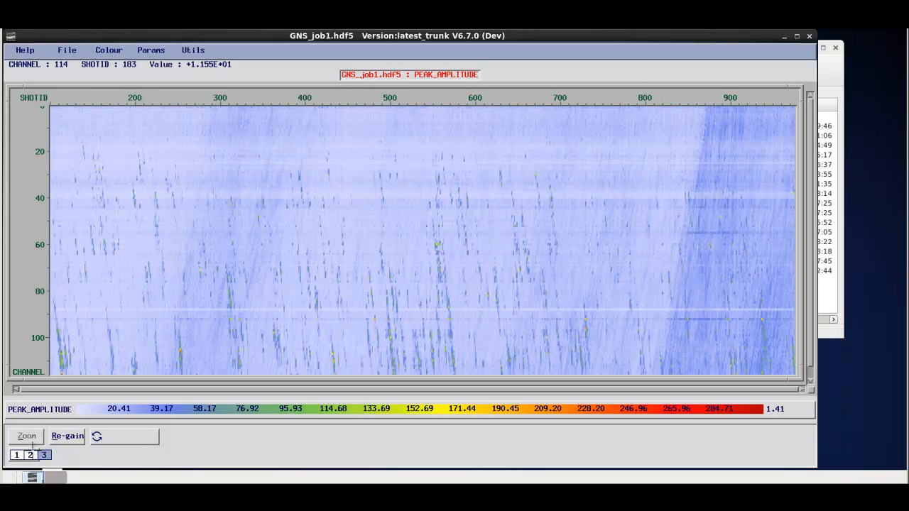
Starting from the job 2 RMS amplitude panel, add a PEAK_AMPLITUDE panel for GNS_job2.hdf5.
left_click(30, 454)
left_click(163, 48)
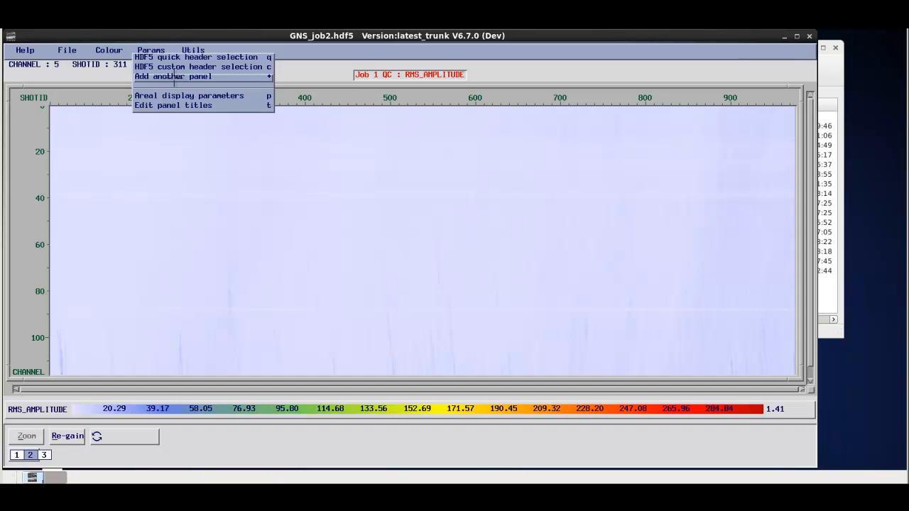
key("q")
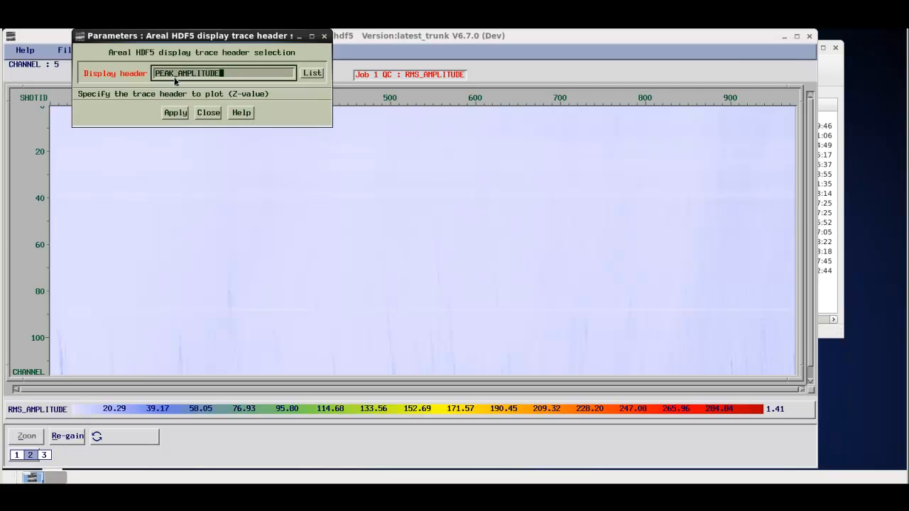
left_click(175, 114)
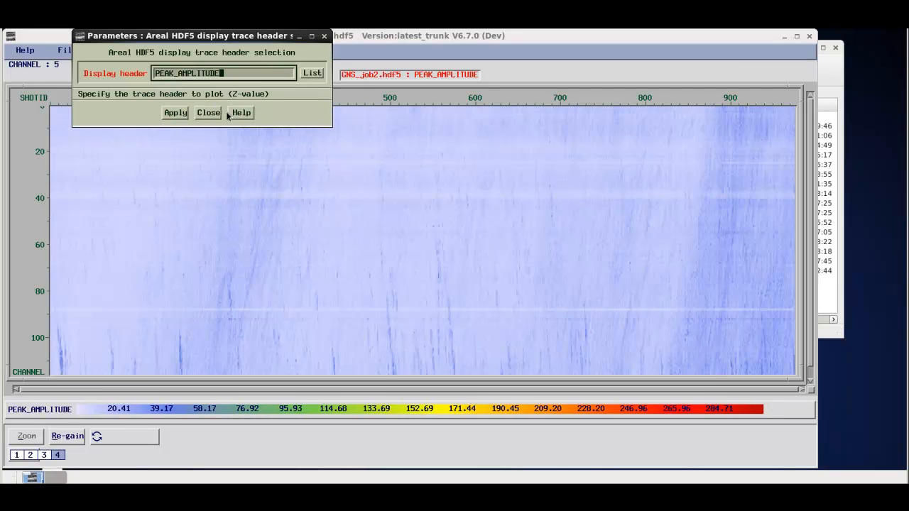
left_click(208, 113)
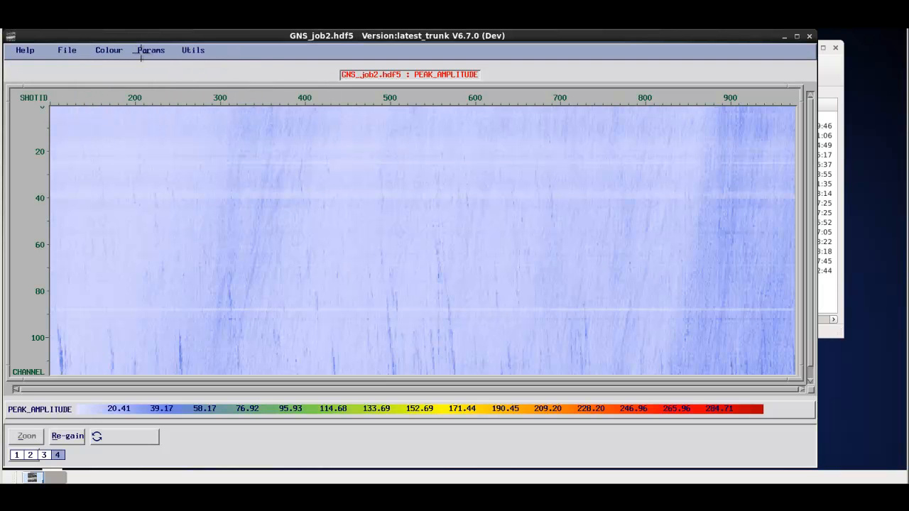
Give each panel its individual colour range and compare the RMS_AMPLITUDE and PEAK_AMPLITUDE plots.
left_click(144, 51)
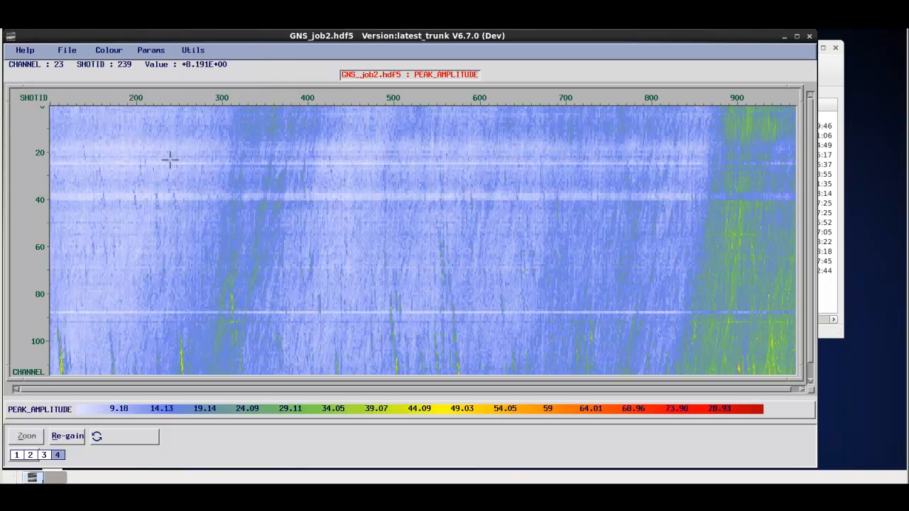
key("1")
key("2")
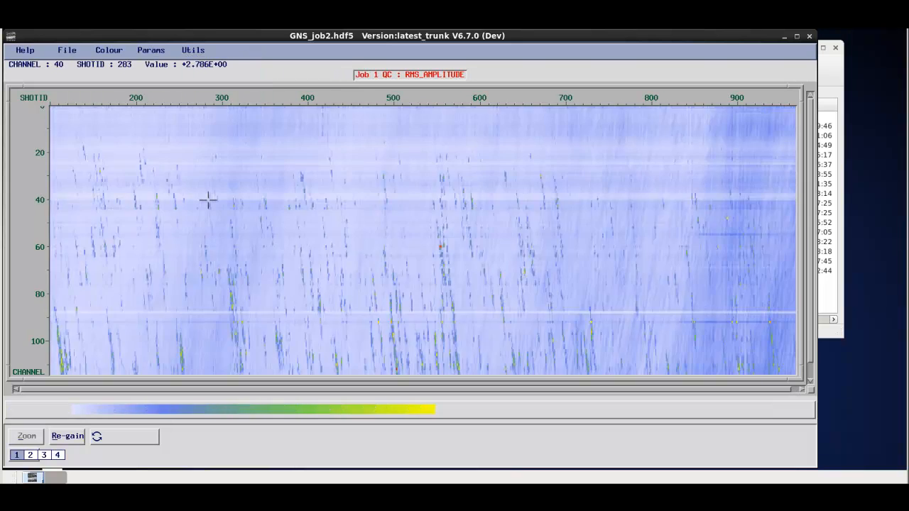
key("3")
key("2")
key("3")
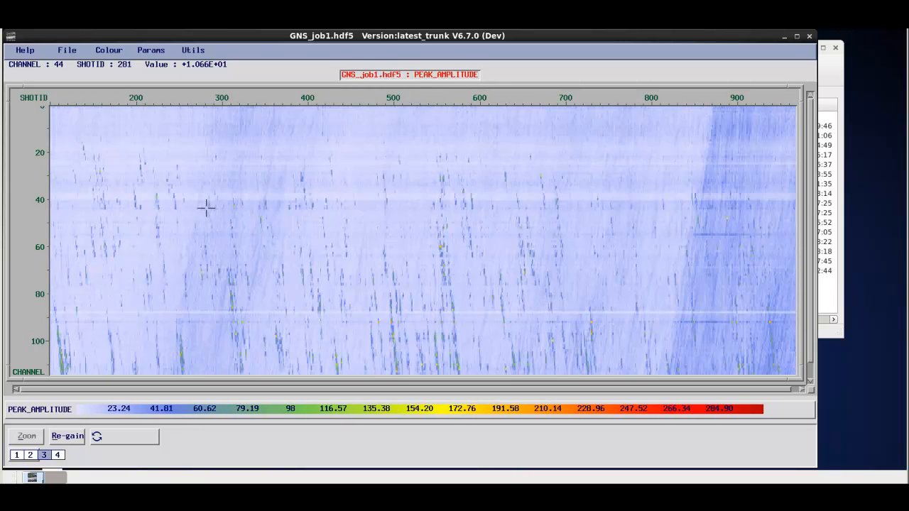
key("1")
key("2")
key("1")
key("3")
key("2")
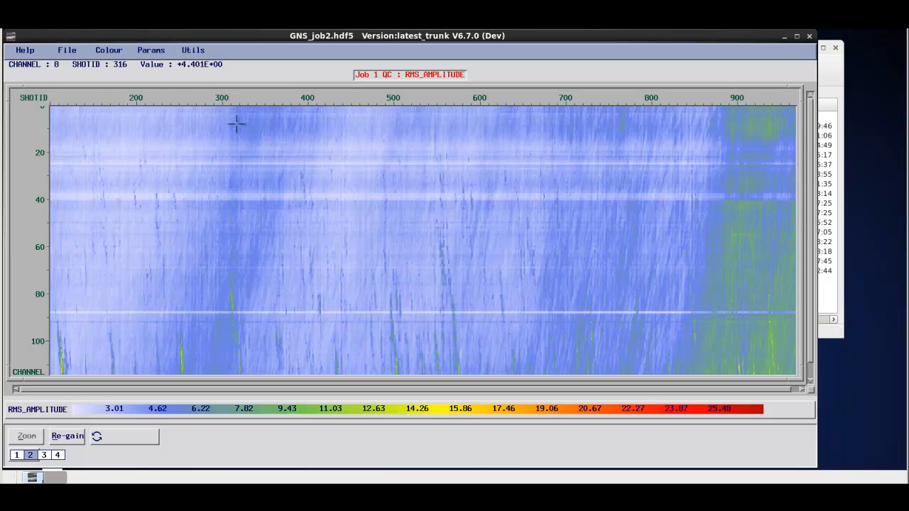
Add a panel for job 2 that plots the OFFSET trace header.
left_click(147, 53)
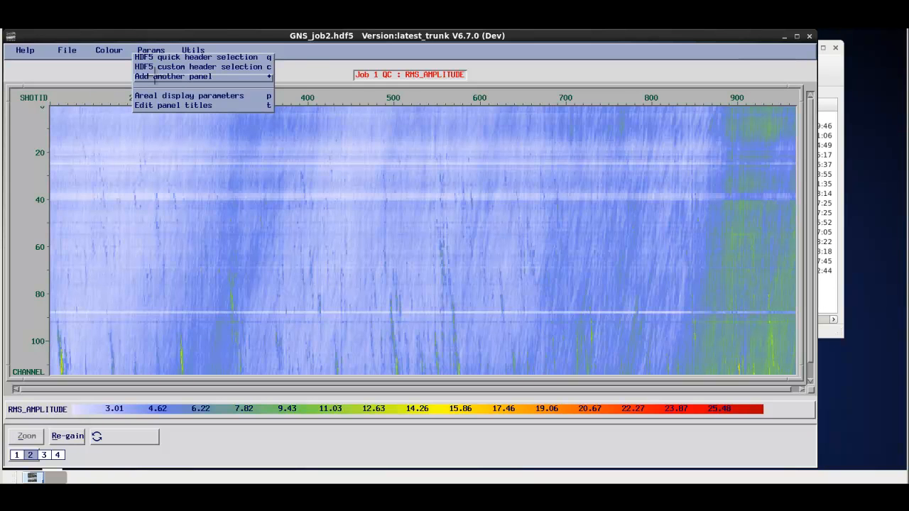
left_click(155, 77)
left_click(291, 73)
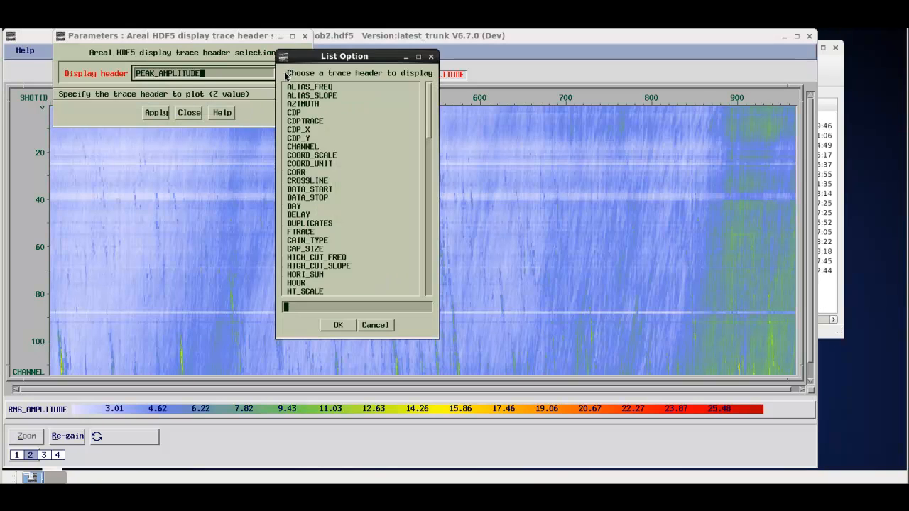
left_click_drag(429, 113, 429, 184)
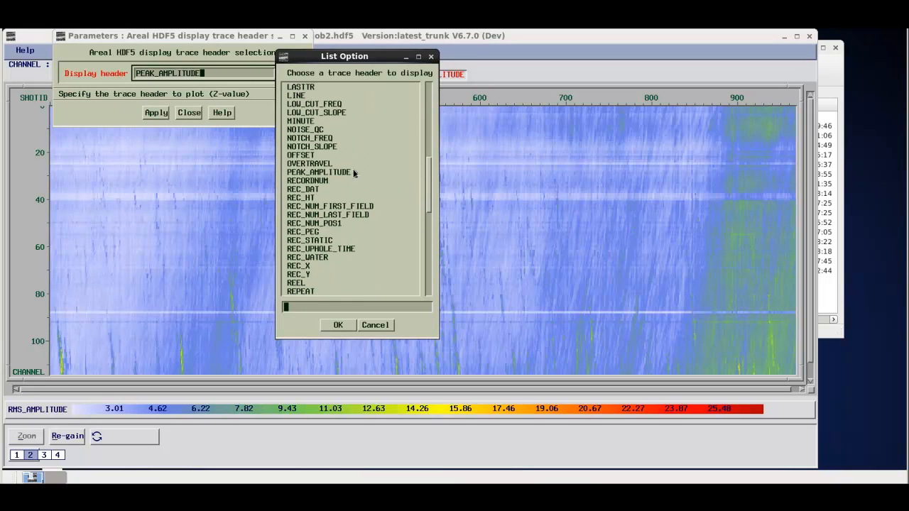
left_click(321, 155)
left_click(338, 325)
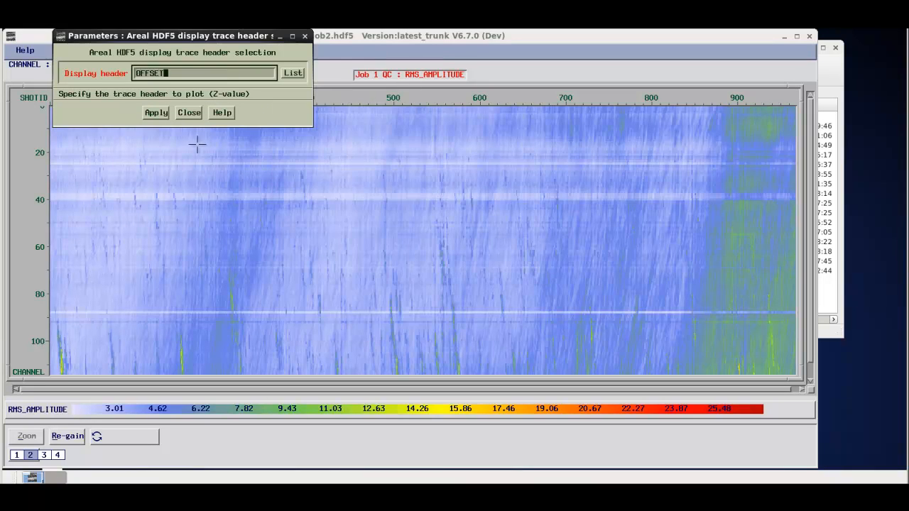
left_click(155, 116)
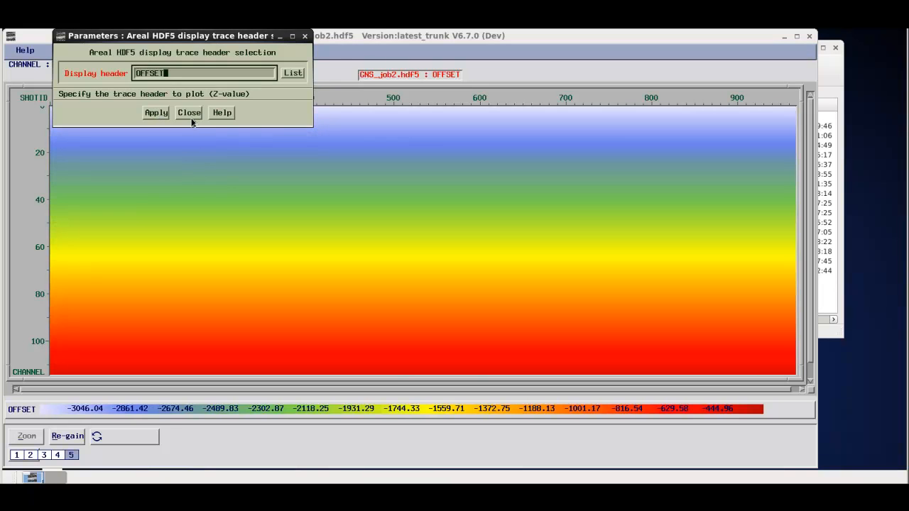
left_click(189, 115)
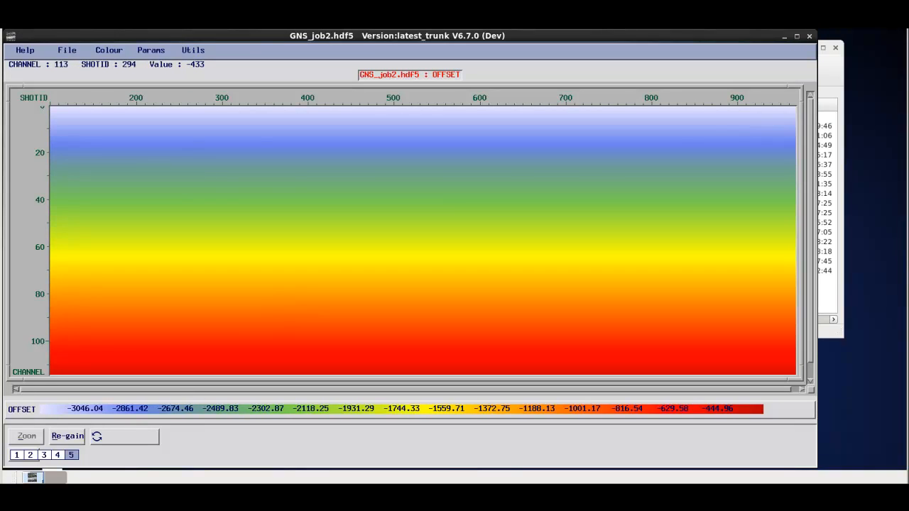
Return to the job 2 PEAK_AMPLITUDE panel and flag a few individual traces in Set mode.
mouse_move(74, 452)
left_mouse_down()
mouse_move(18, 454)
mouse_move(71, 455)
left_mouse_up()
left_click(58, 453)
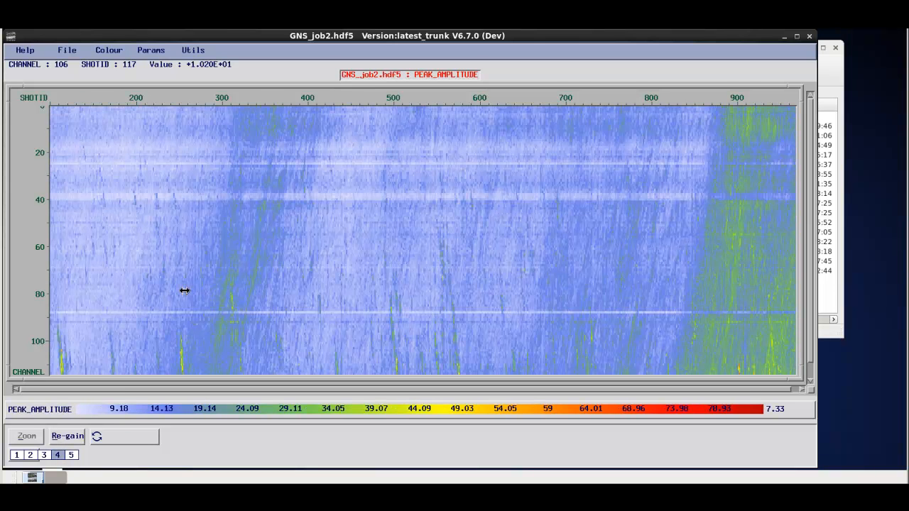
left_click(153, 51)
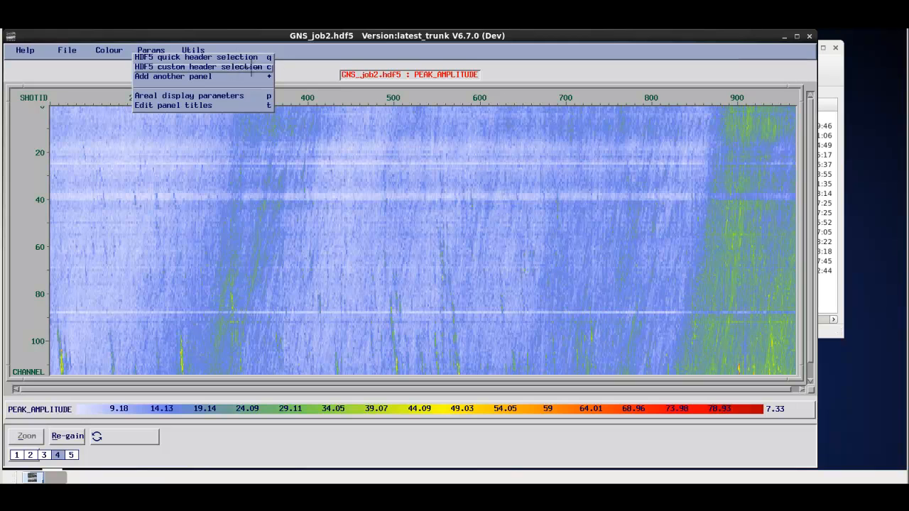
left_click(328, 63)
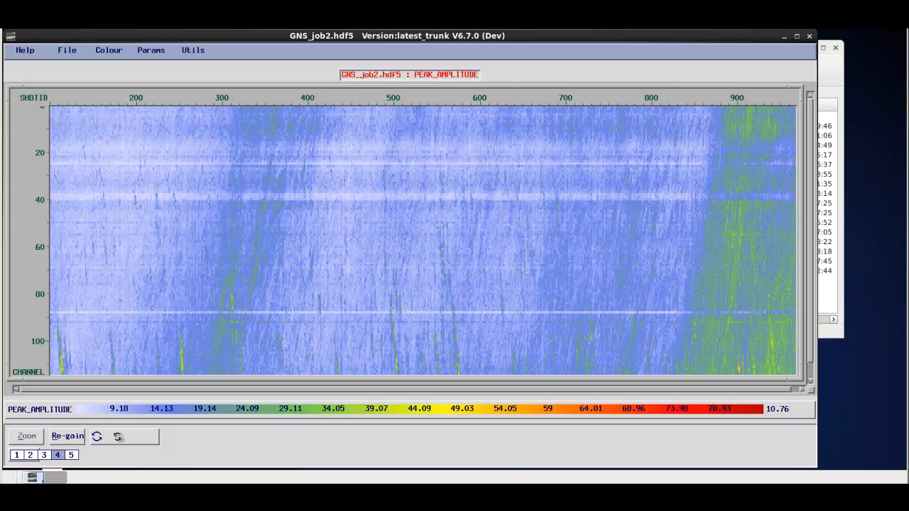
left_click(125, 434)
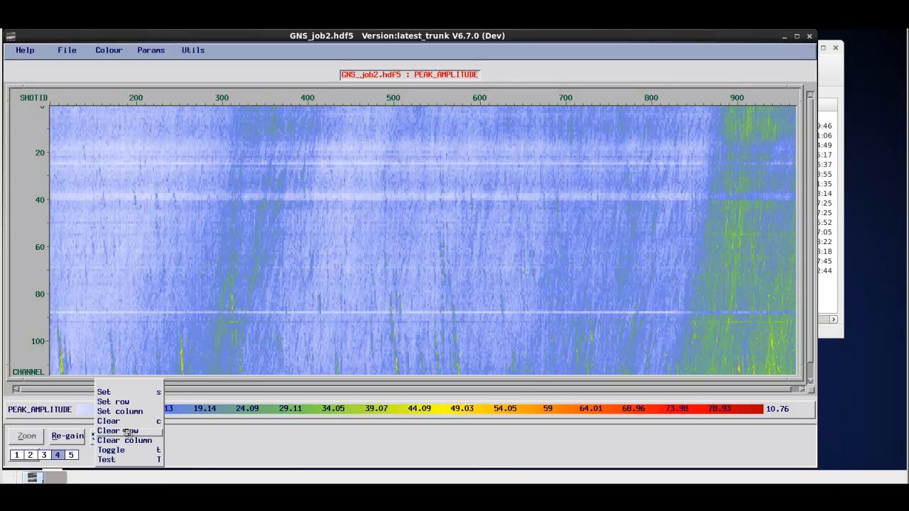
left_click(124, 393)
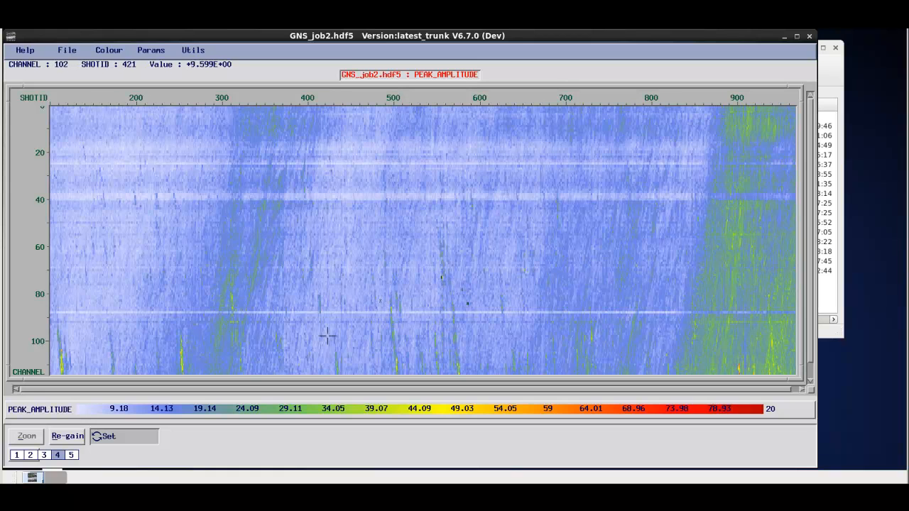
Flag the whole row of traces at channel 88 on the PEAK_AMPLITUDE plot with Set row.
left_click(106, 436)
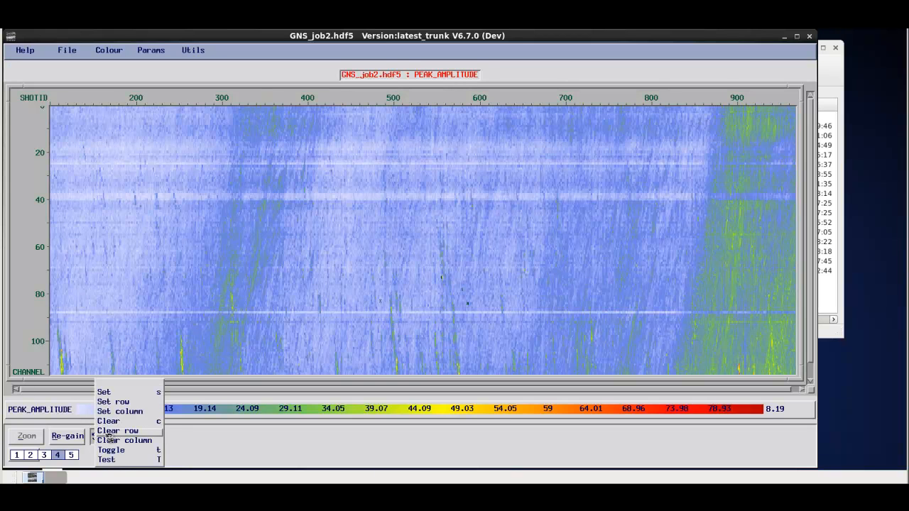
left_click(132, 402)
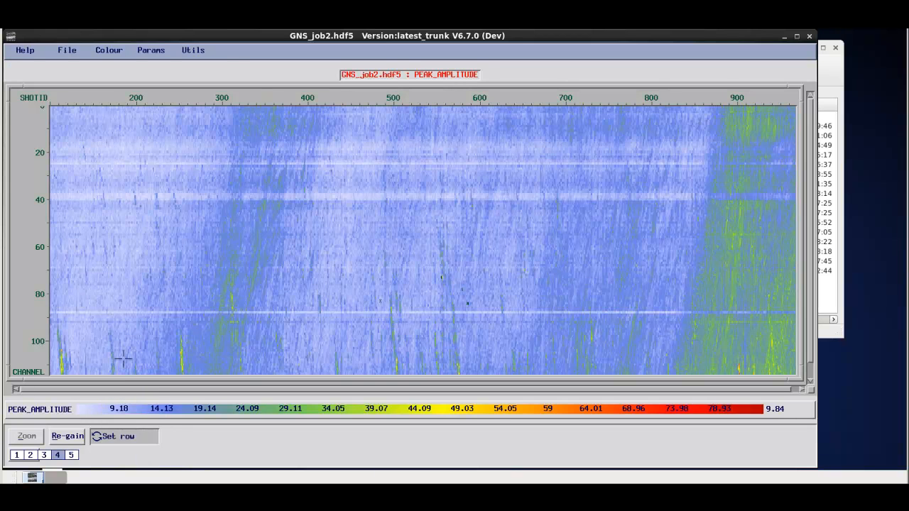
left_click(141, 313)
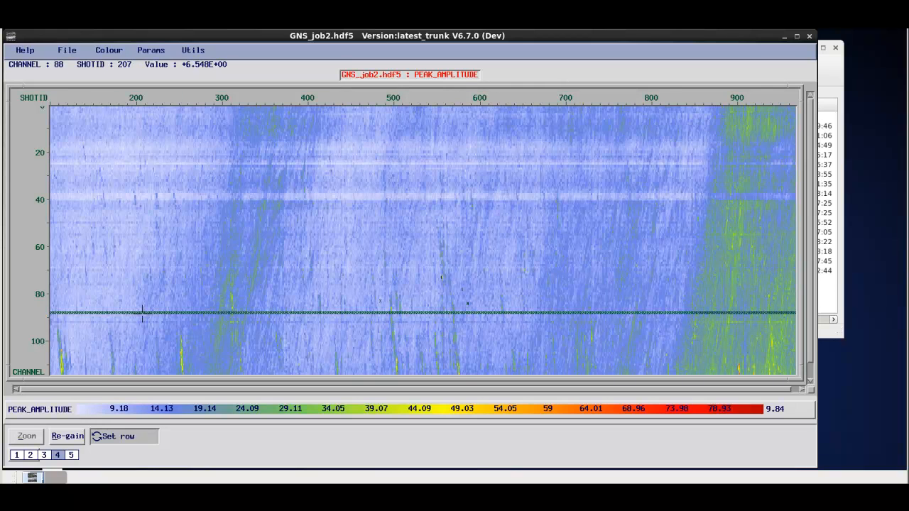
With Set column, flag shot columns near SHOTID 550 and 617 plus a block from about SHOTID 190 to 250.
left_click(122, 437)
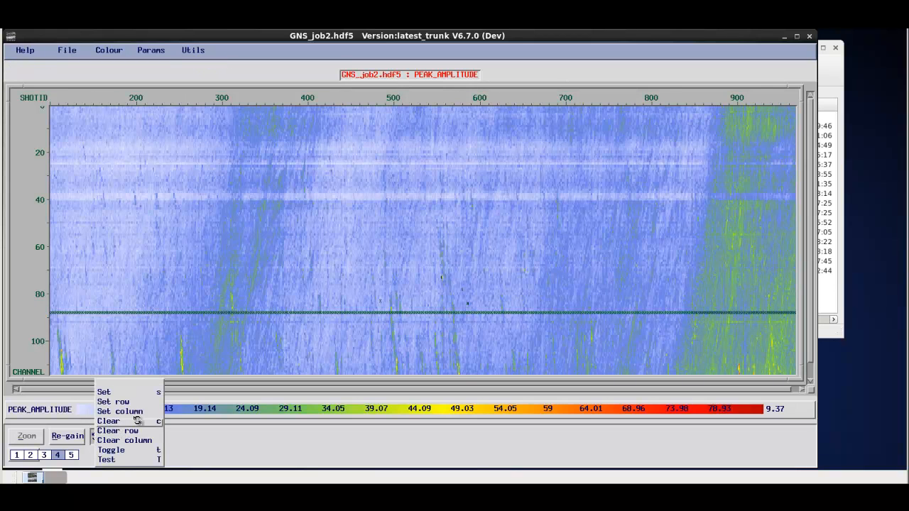
left_click(132, 412)
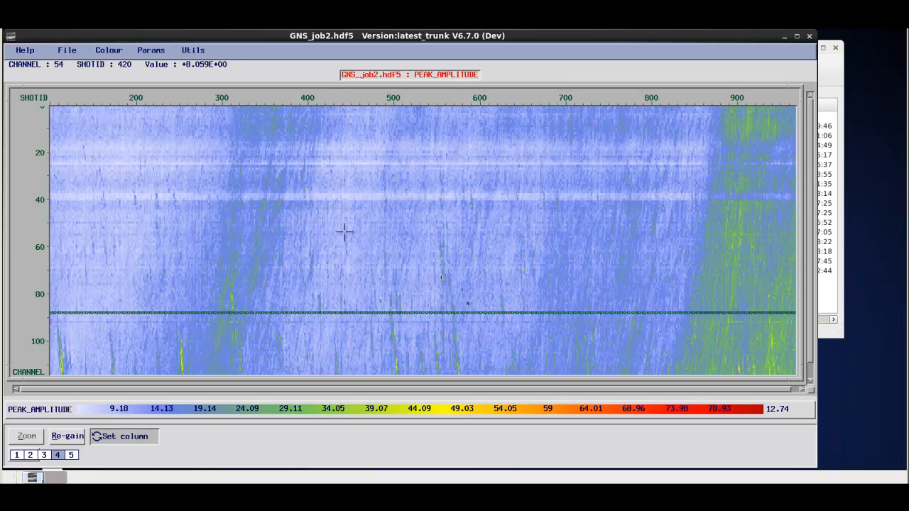
left_click(437, 231)
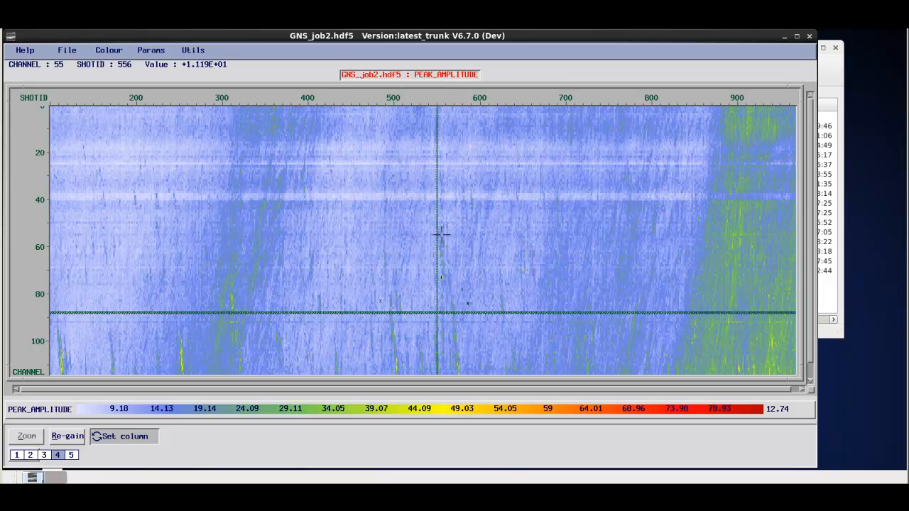
left_click(494, 246)
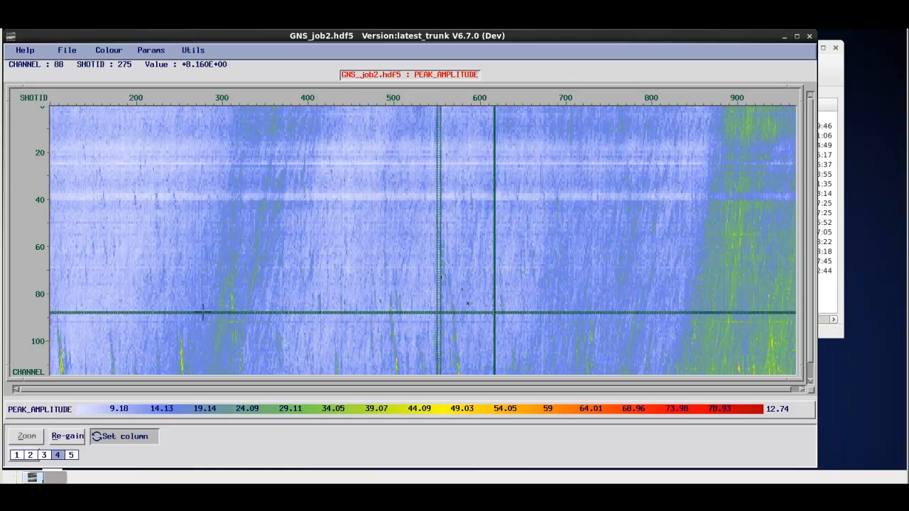
left_click_drag(126, 186, 181, 227)
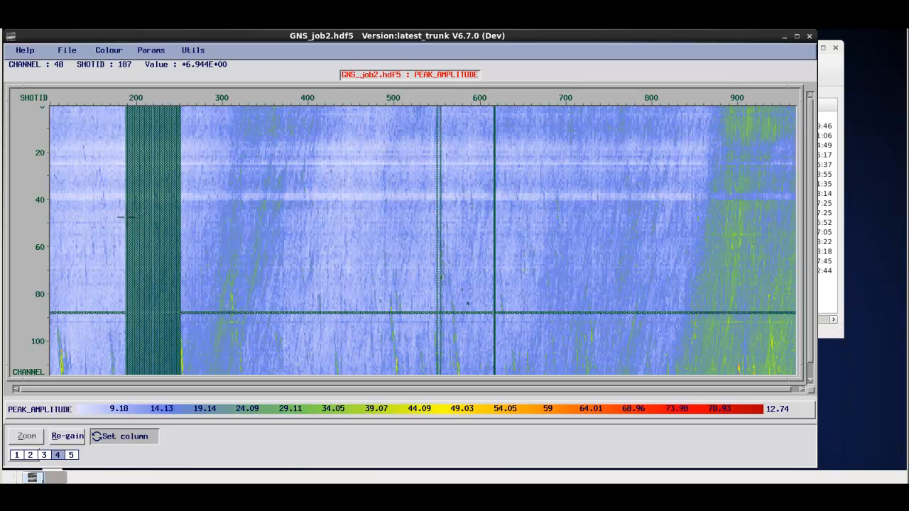
left_click(108, 439)
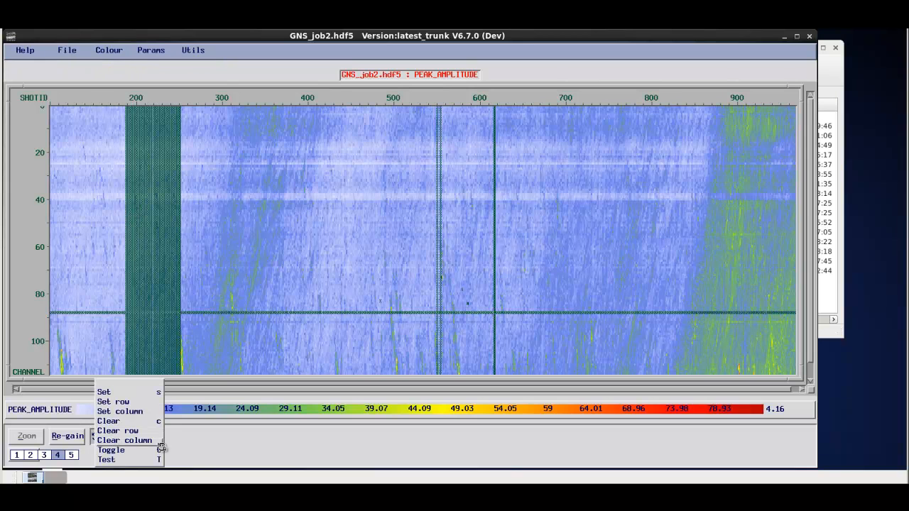
left_click(220, 456)
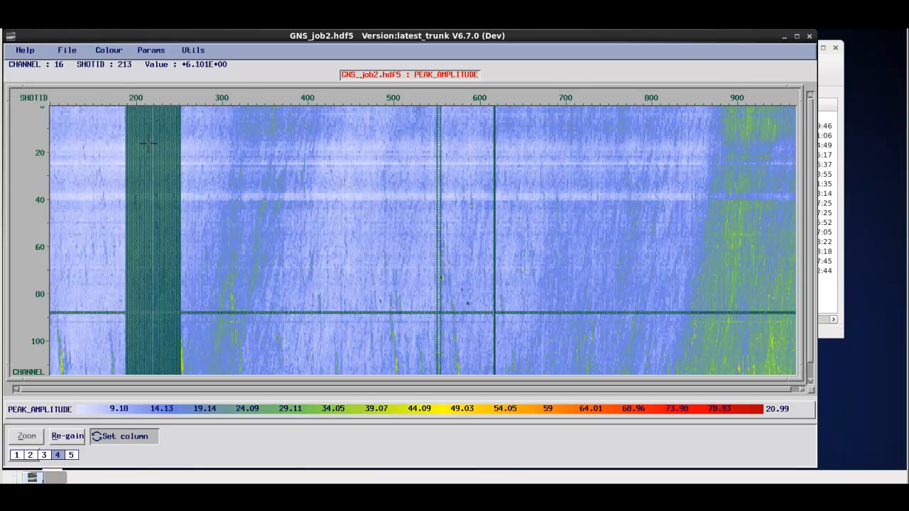
Restore the initial HDF5 TRTYPEs in all panels and quit Areal, discarding the trace flags made in the session.
left_click(68, 52)
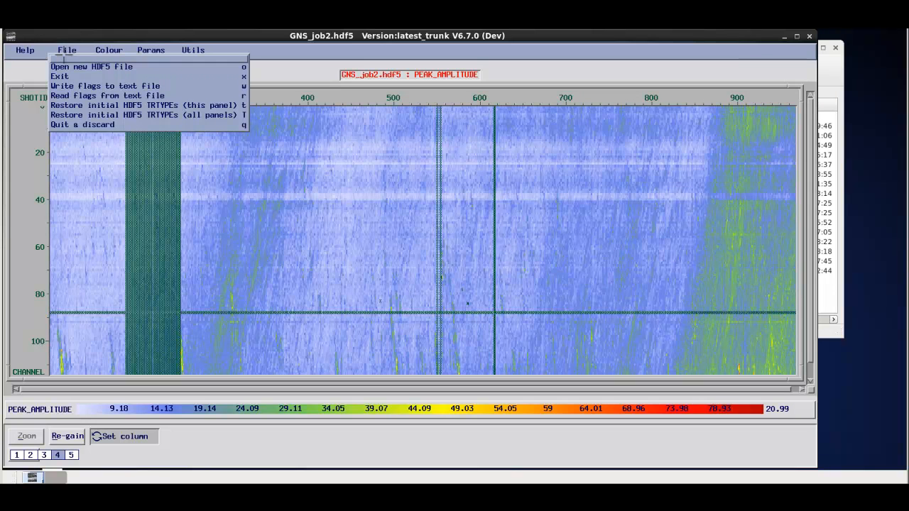
left_click(98, 115)
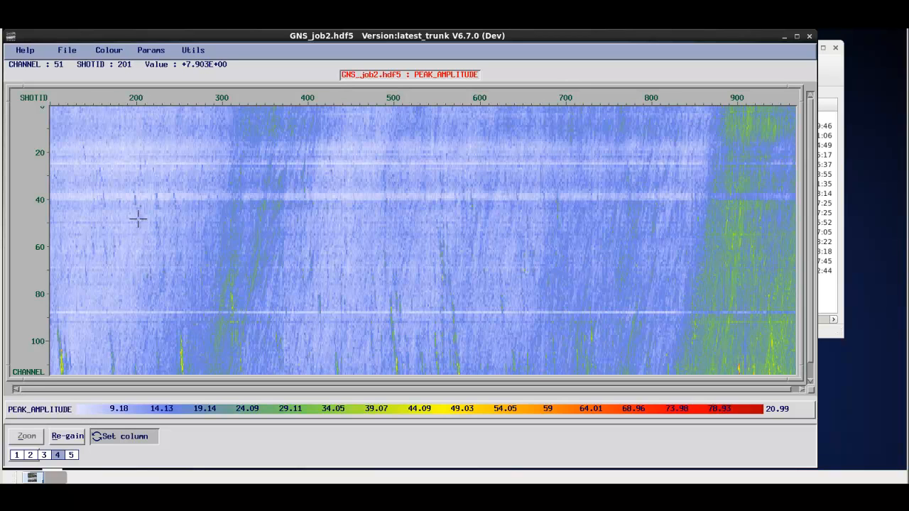
left_click(69, 54)
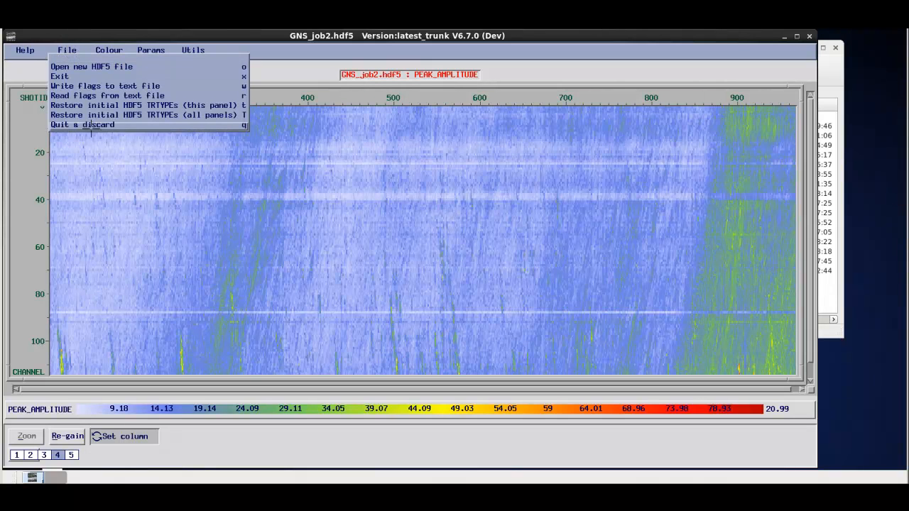
left_click(92, 126)
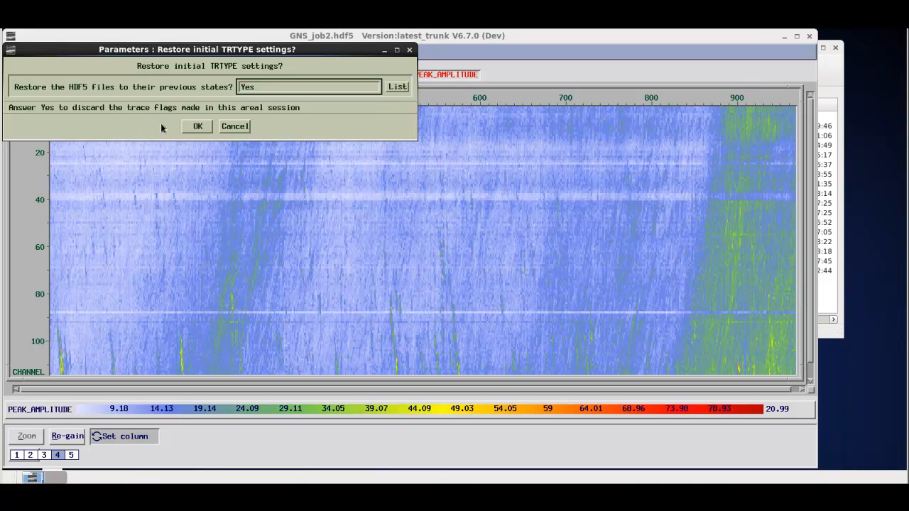
left_click(199, 128)
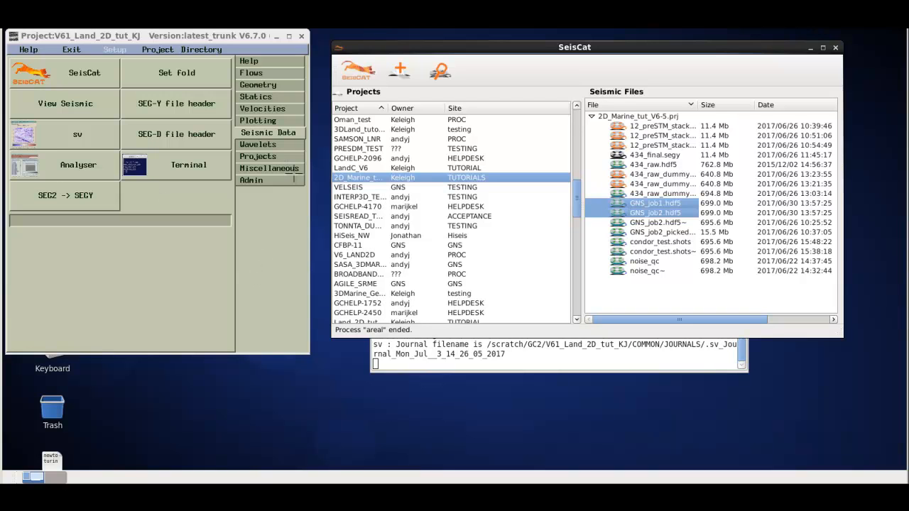
Look at the Condor option for the selected job files in SeisCat and launch Condor from the project's geometry tools.
left_click(254, 86)
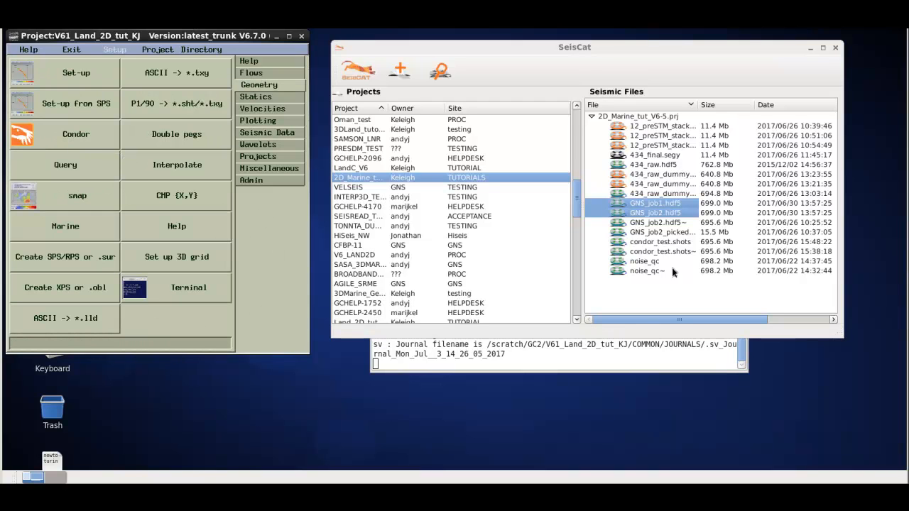
right_click(672, 216)
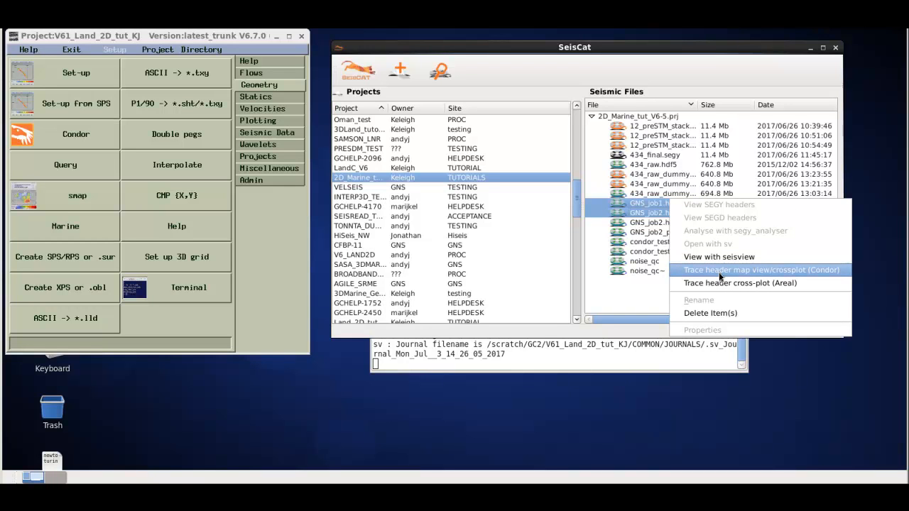
left_click(258, 439)
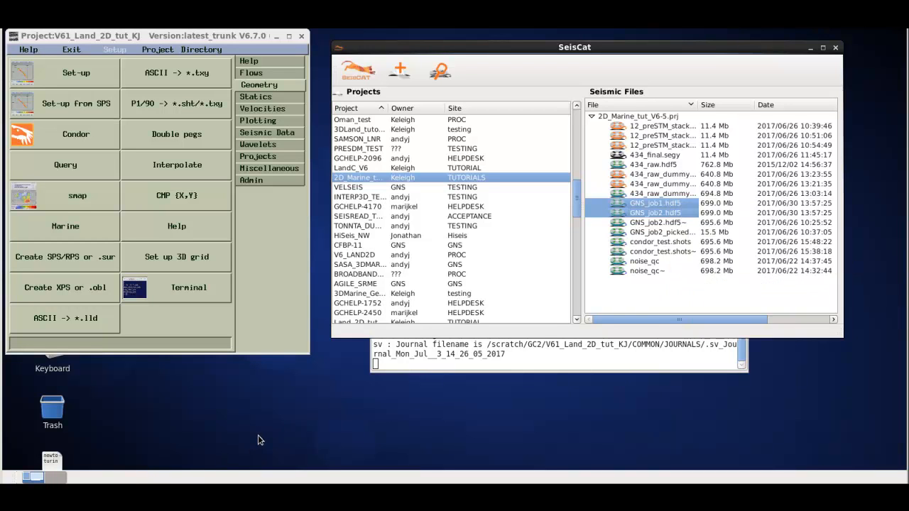
left_click(48, 134)
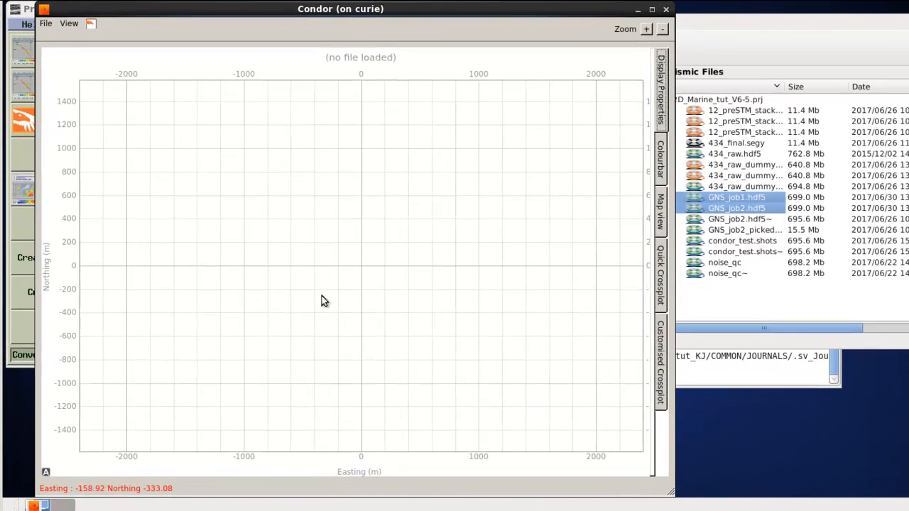
Load noise_qc.hdf5 from the project's DATA folder into the Condor map.
left_click(46, 25)
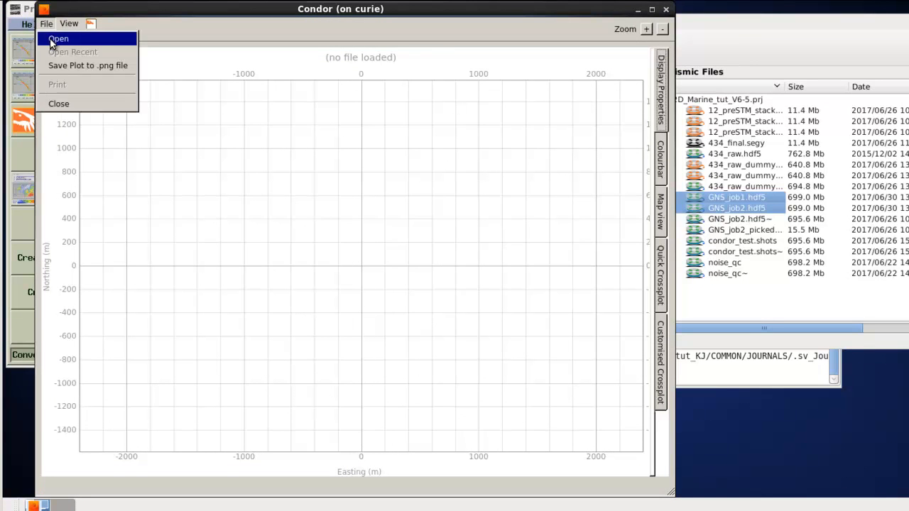
left_click(52, 40)
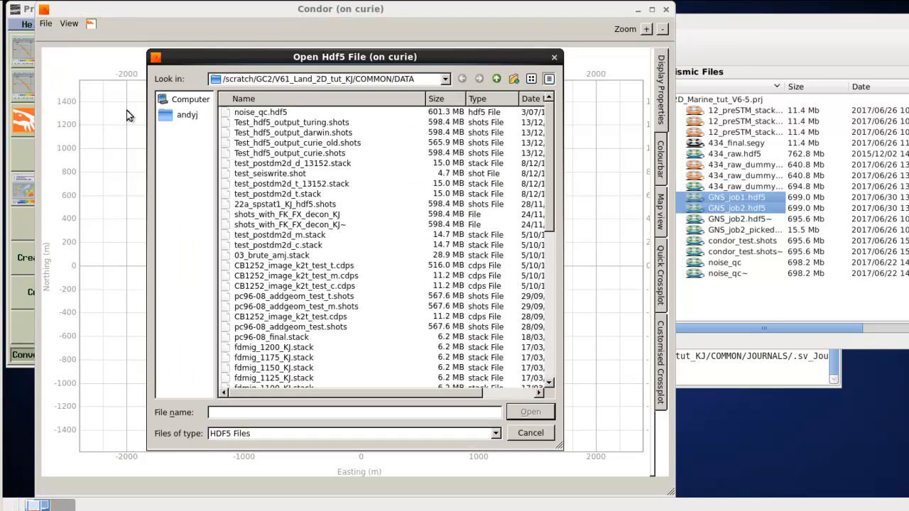
double_click(283, 113)
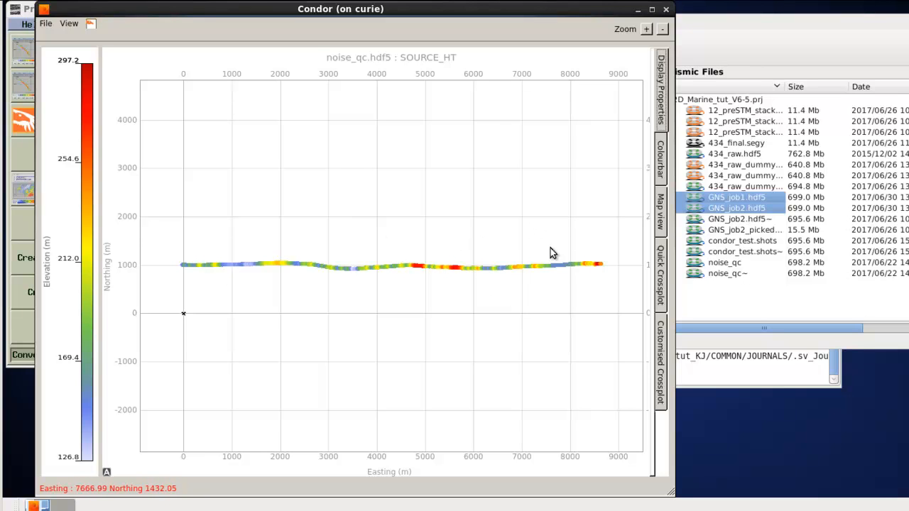
Look through the display and colourbar properties, and add trace midpoints to the map view alongside the source/receiver elevations.
left_click(661, 72)
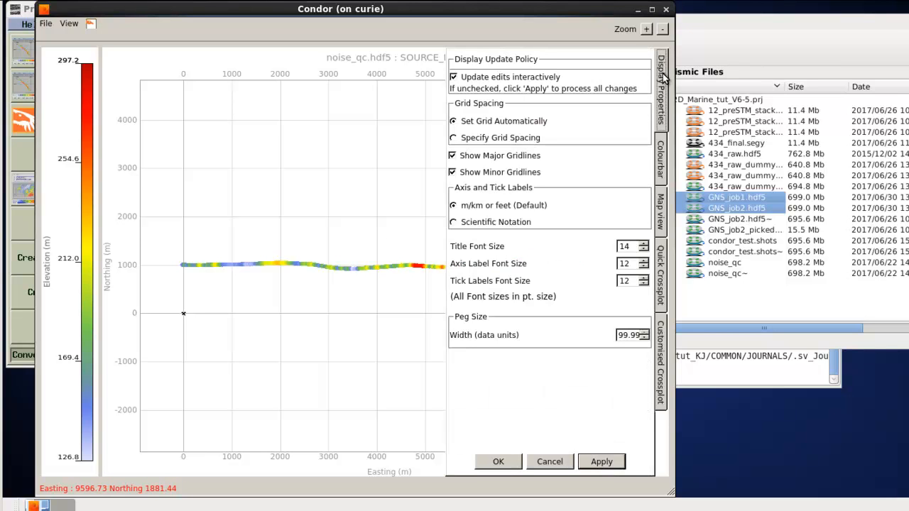
left_click(663, 78)
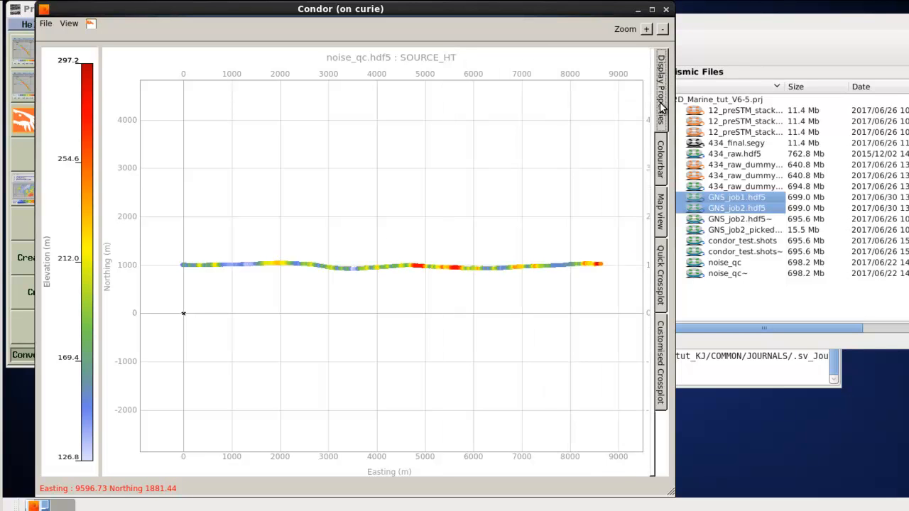
left_click(662, 158)
left_click(661, 157)
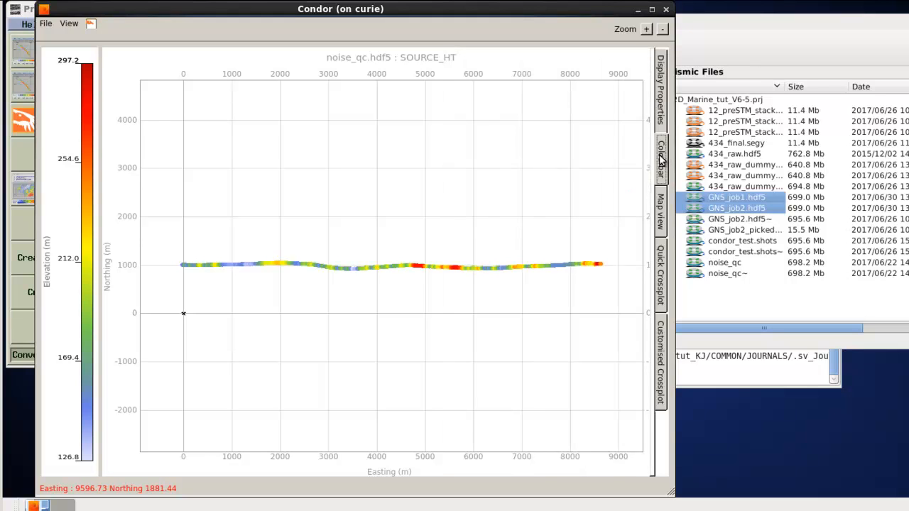
left_click(664, 218)
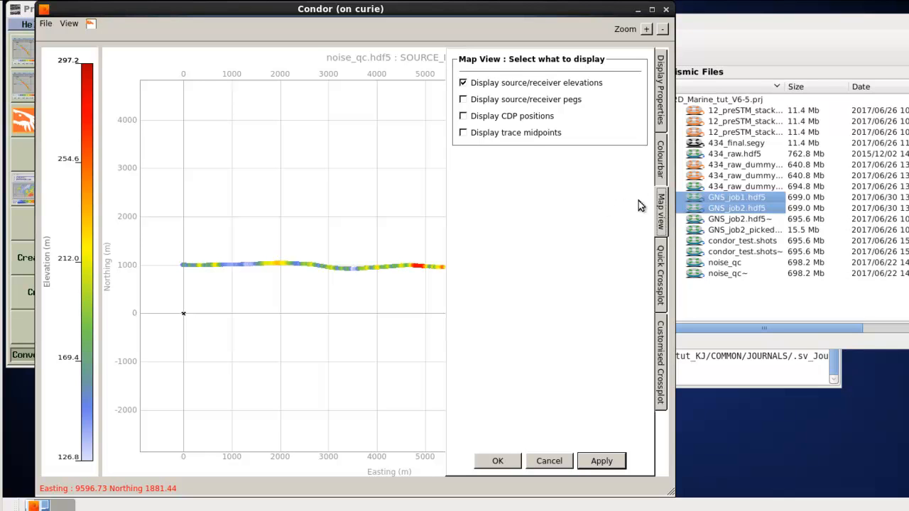
left_click(463, 134)
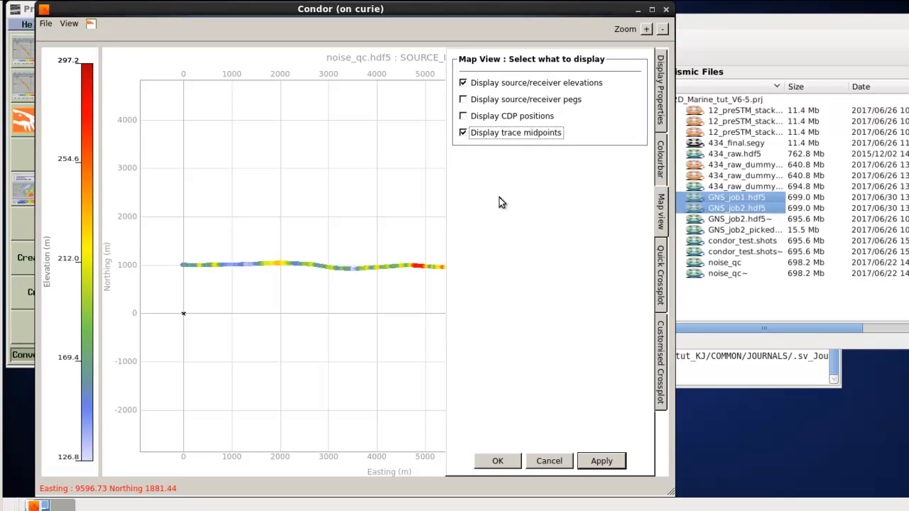
left_click(497, 461)
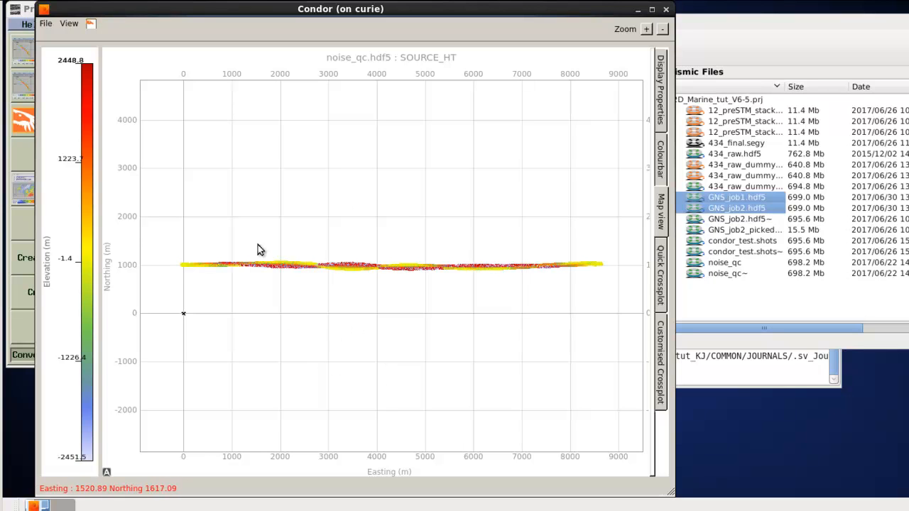
Examine the trace midpoints along the middle of the line at closer range.
left_click(663, 30)
left_click(647, 30)
left_click(664, 29)
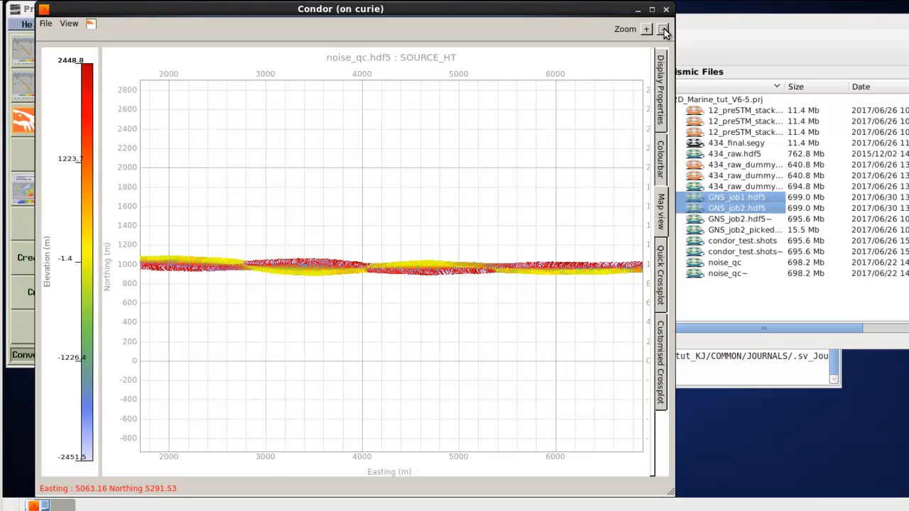
left_click(646, 30)
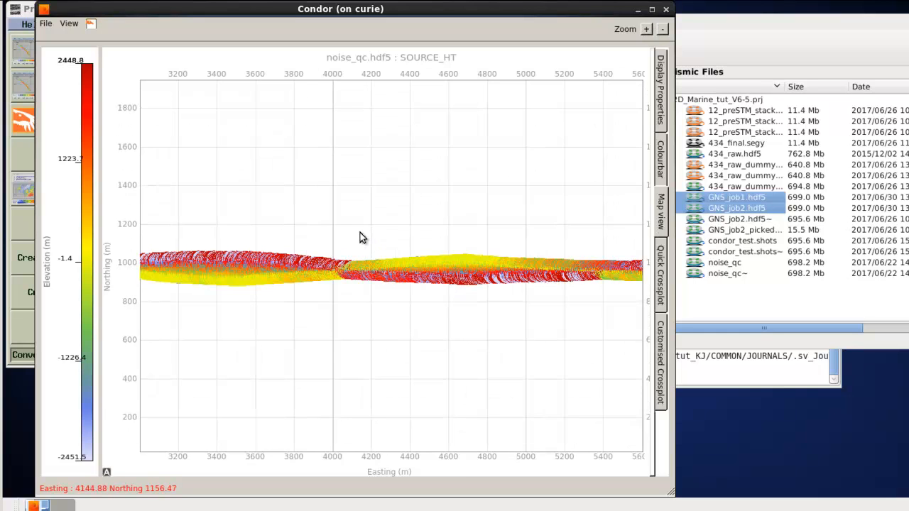
Create a quick crossplot of RMS_AMPLITUDE for noise_qc.hdf5 against the CHANNEL/SHOTID axes.
scroll(360, 236, "down", 3)
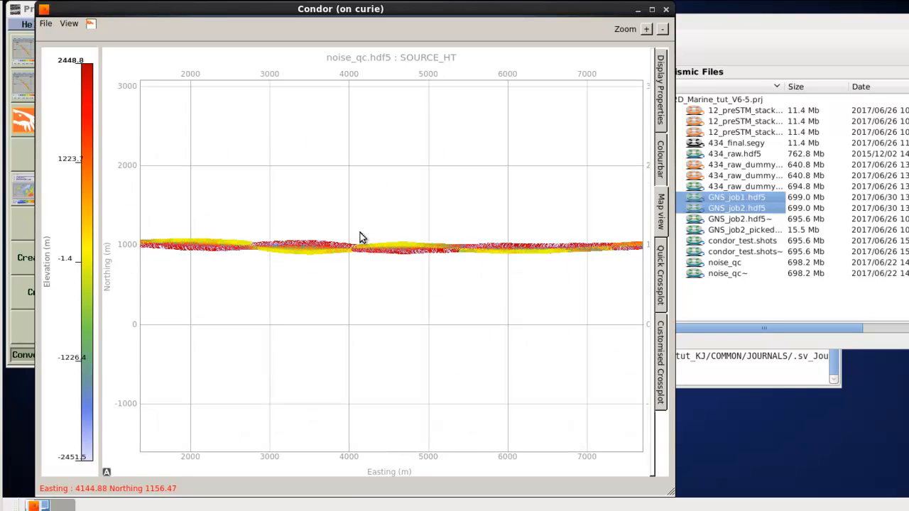
scroll(360, 236, "down", 2)
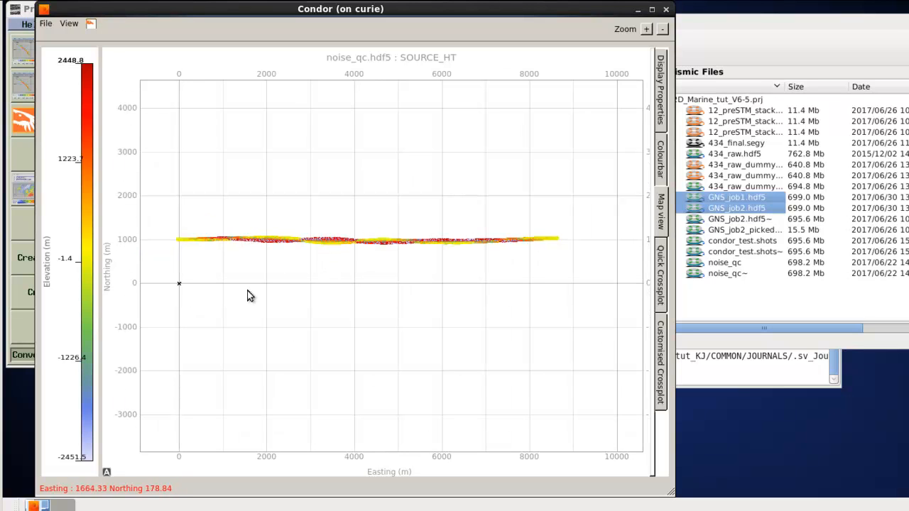
left_click(662, 279)
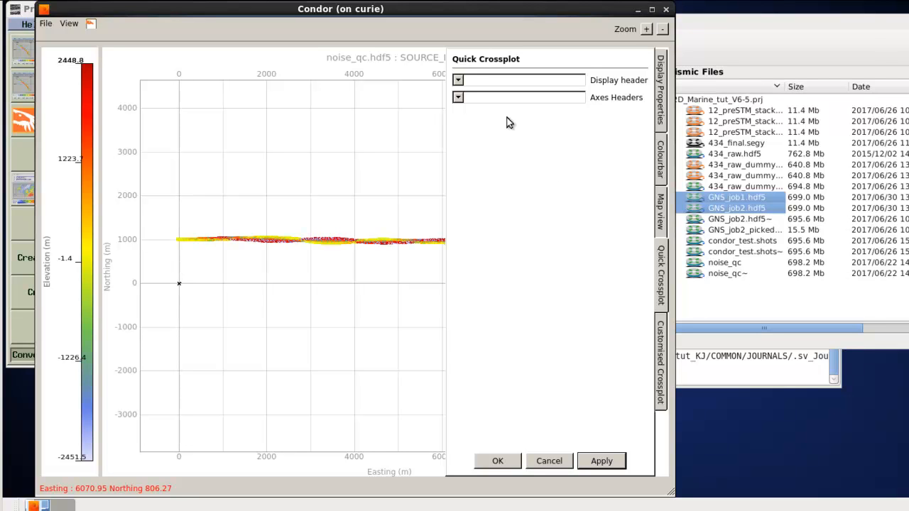
left_click(458, 80)
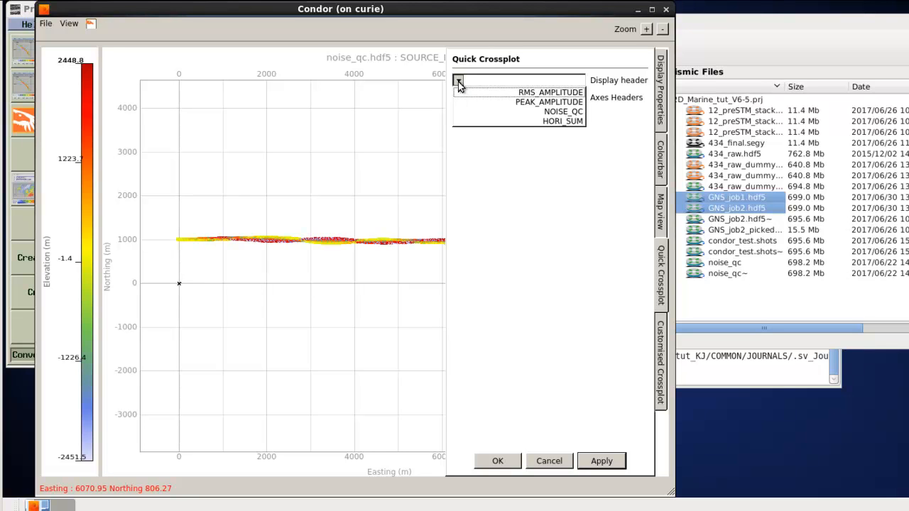
left_click(538, 93)
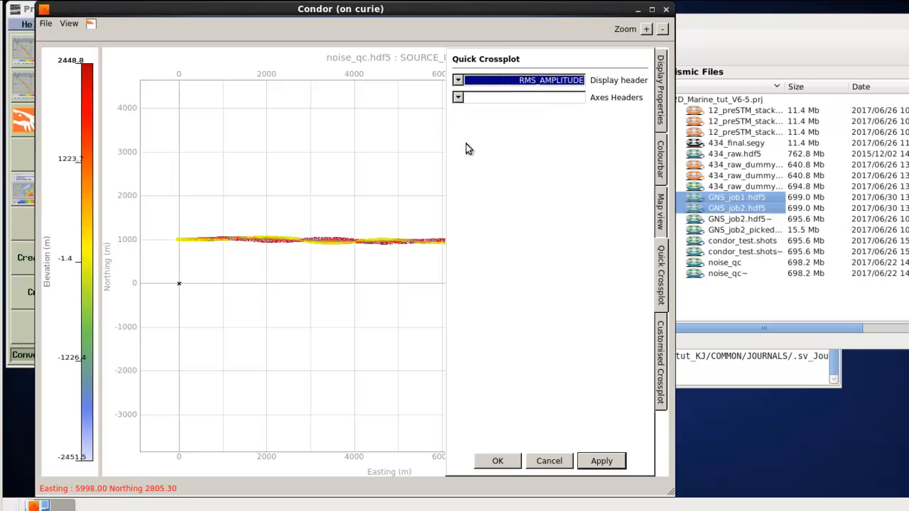
left_click(459, 98)
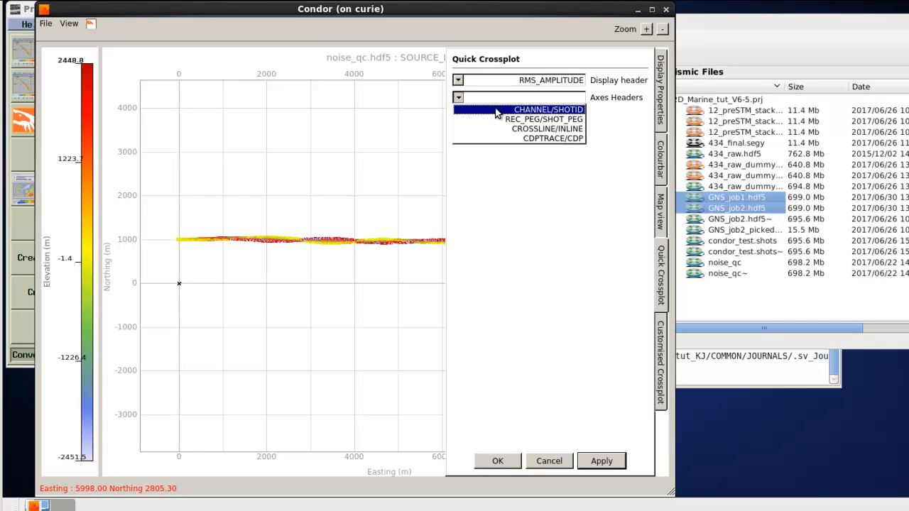
left_click(539, 111)
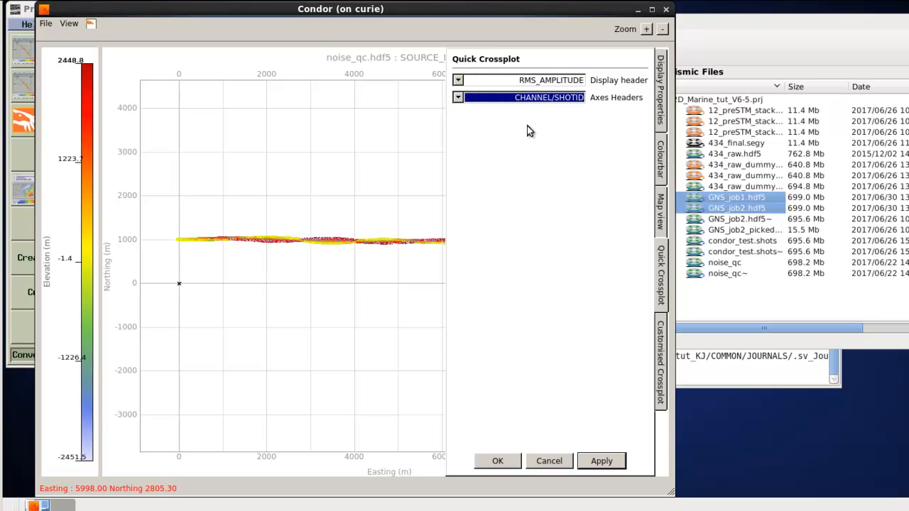
left_click(500, 462)
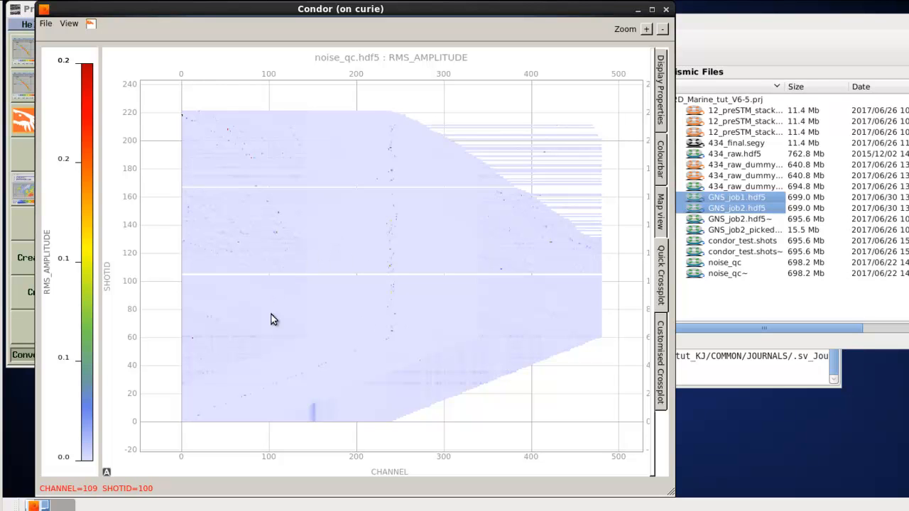
Start a customised crossplot with OFFSET as the first display header.
left_click(660, 364)
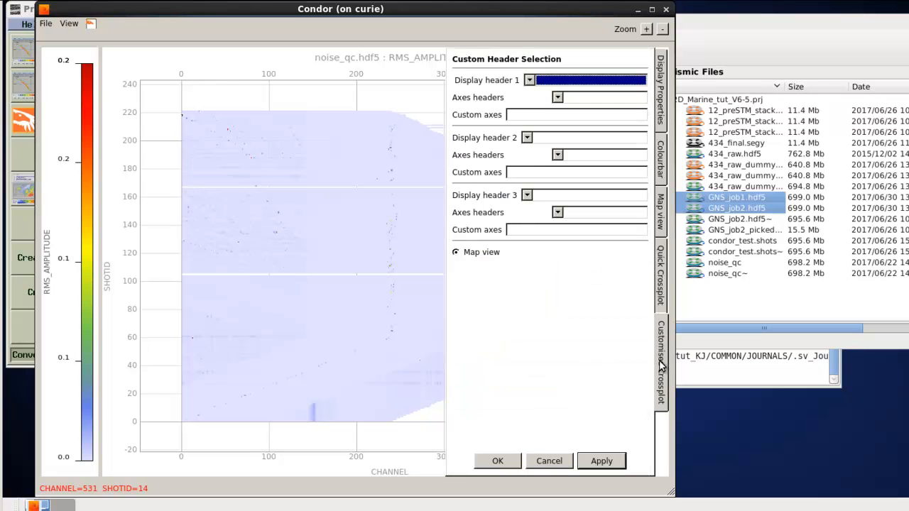
left_click(529, 82)
scroll(620, 142, "down", 3)
scroll(620, 142, "down", 18)
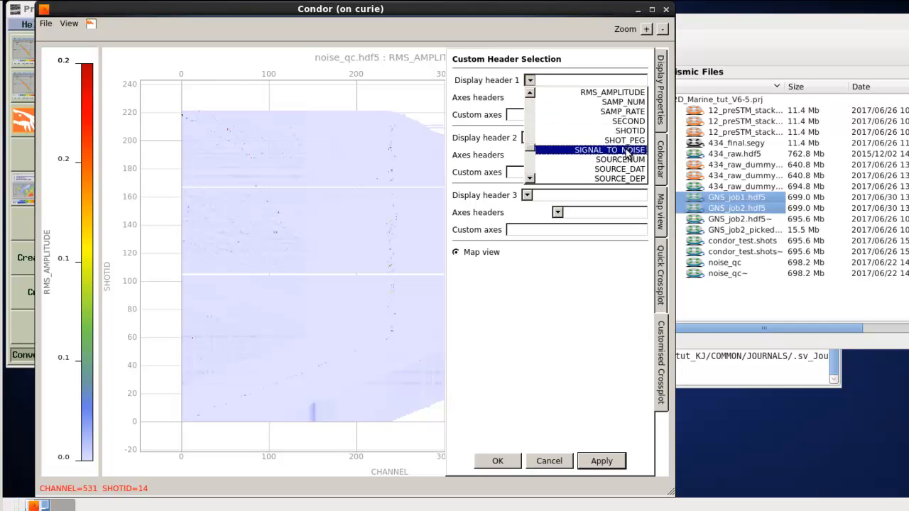
scroll(627, 154, "up", 6)
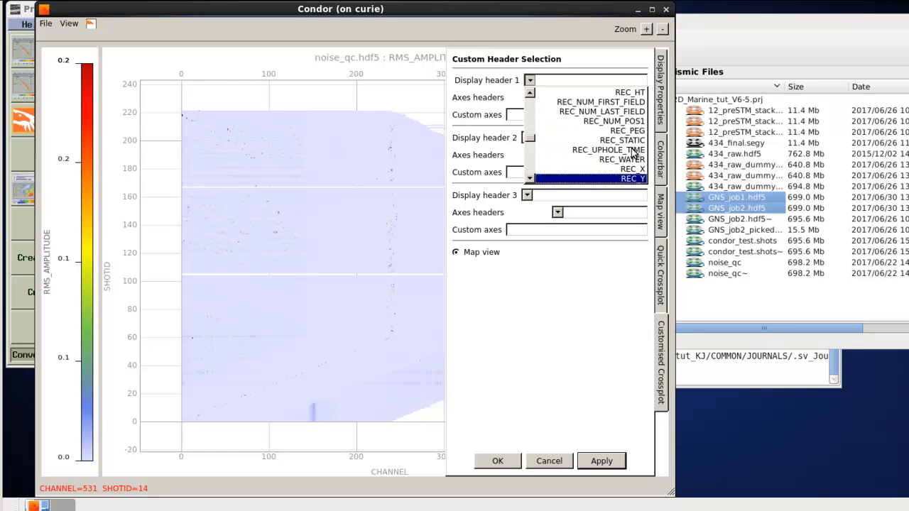
scroll(633, 152, "up", 2)
left_click(632, 133)
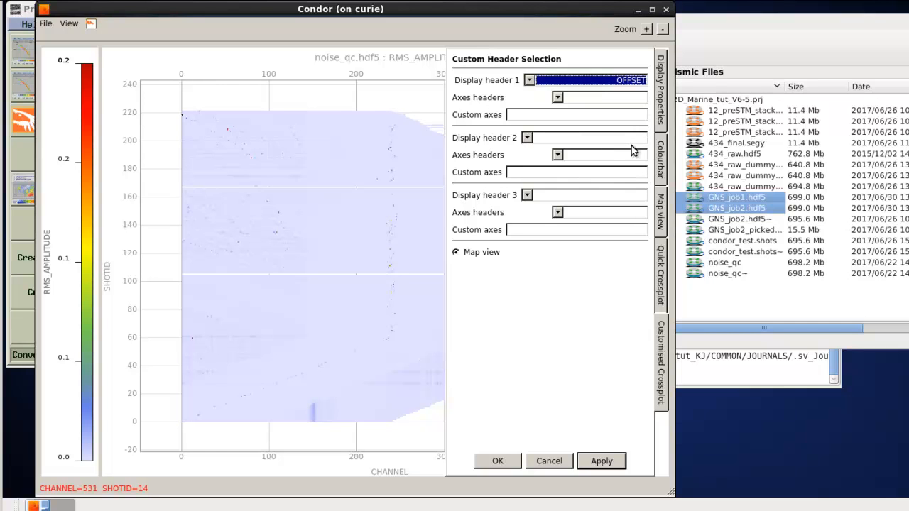
Set the first display header's axes to CHANNEL/SHOTID and plot the customised crossplot.
left_click(558, 98)
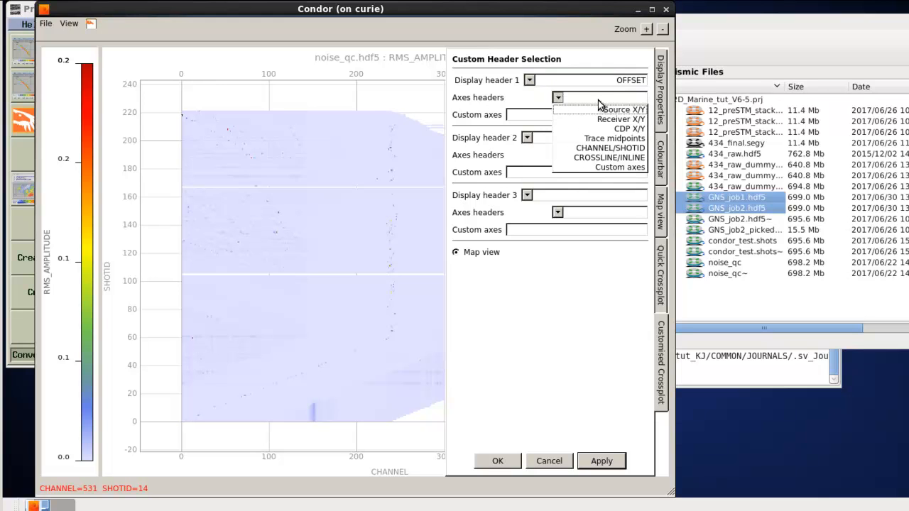
left_click(623, 149)
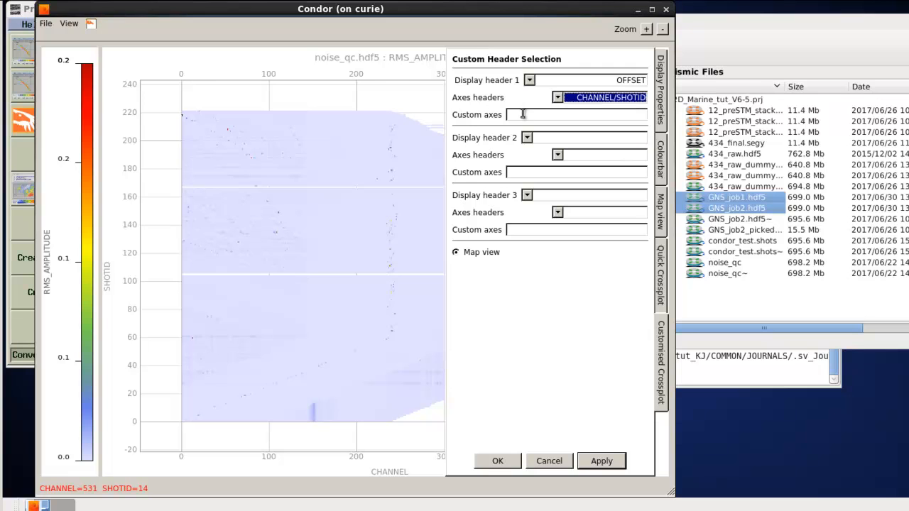
left_click(585, 98)
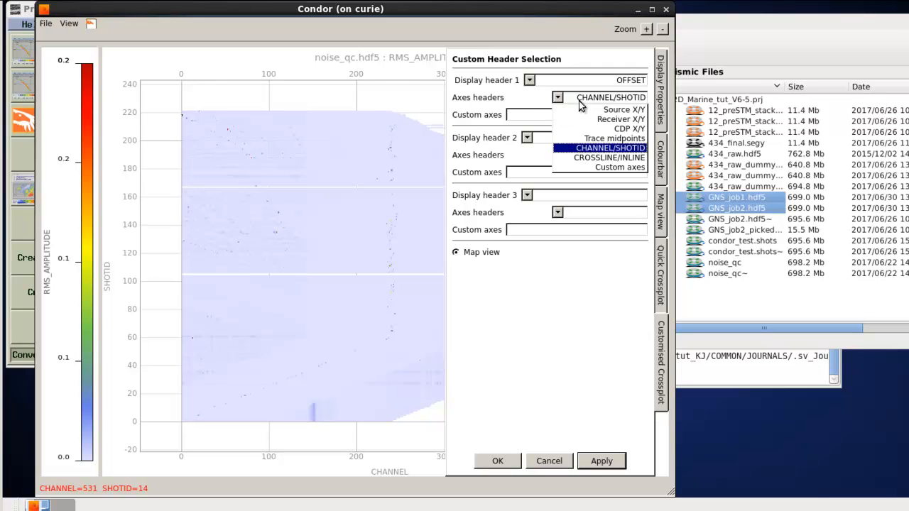
left_click(620, 149)
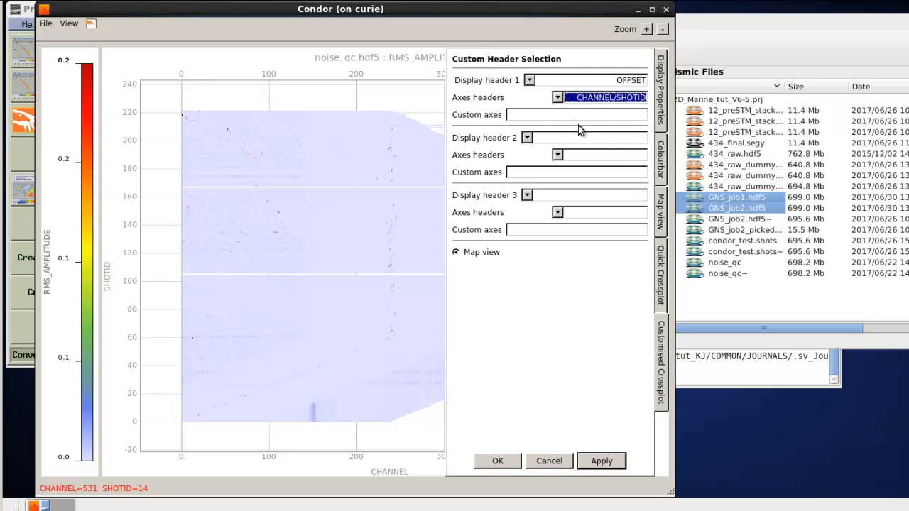
left_click(522, 114)
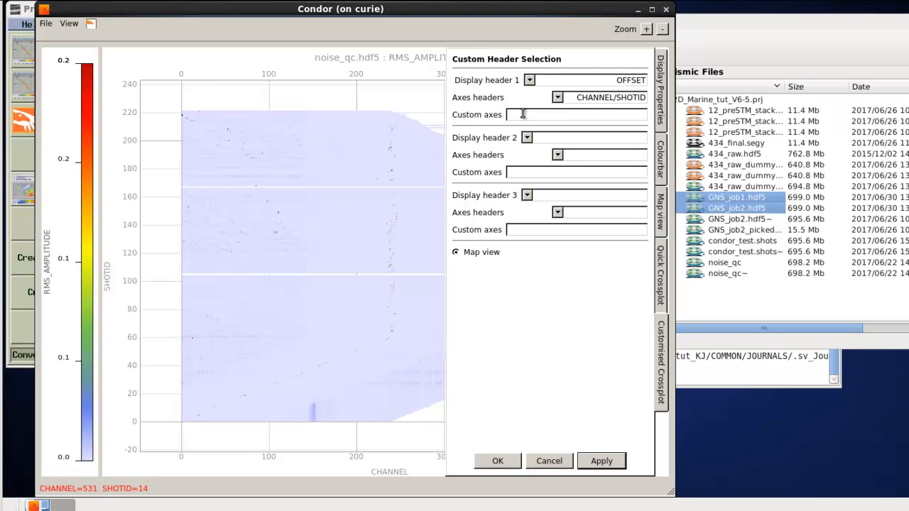
left_click(563, 81)
left_click(556, 84)
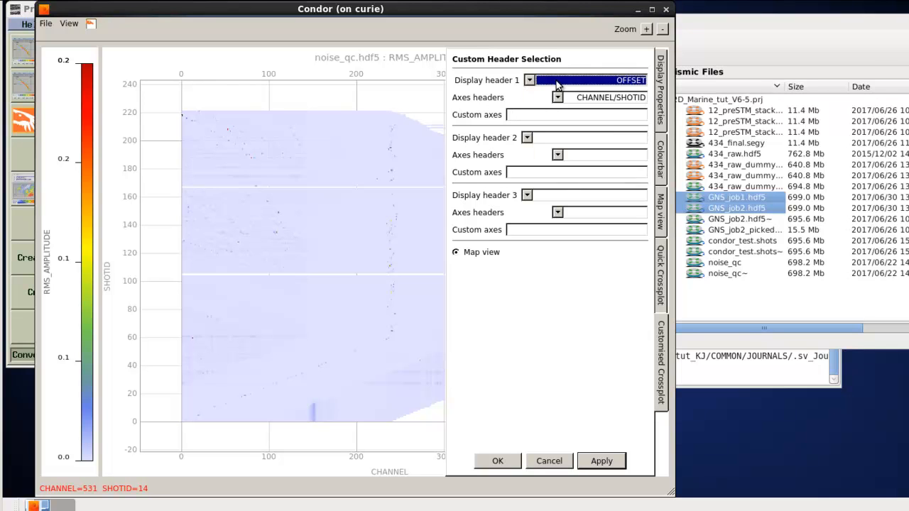
left_click(507, 458)
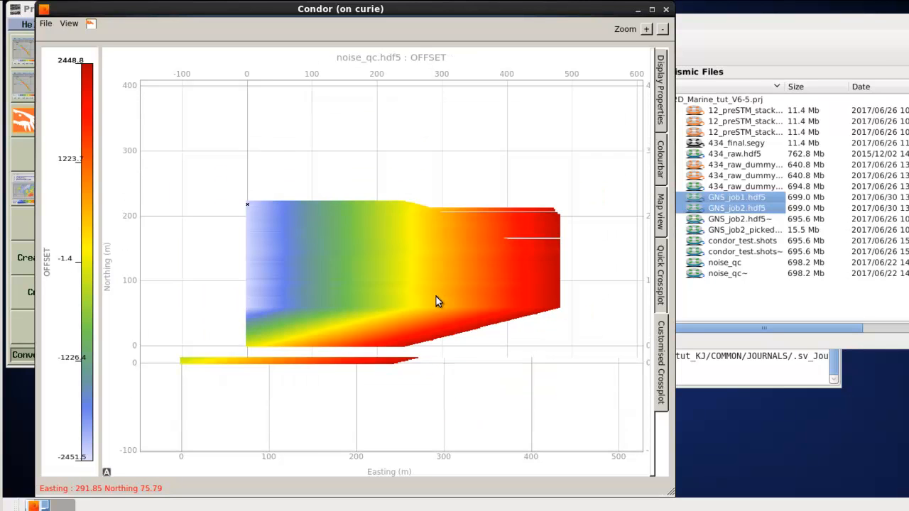
Examine the full extent of the offset crossplot and exit Condor.
scroll(436, 296, "up", 5)
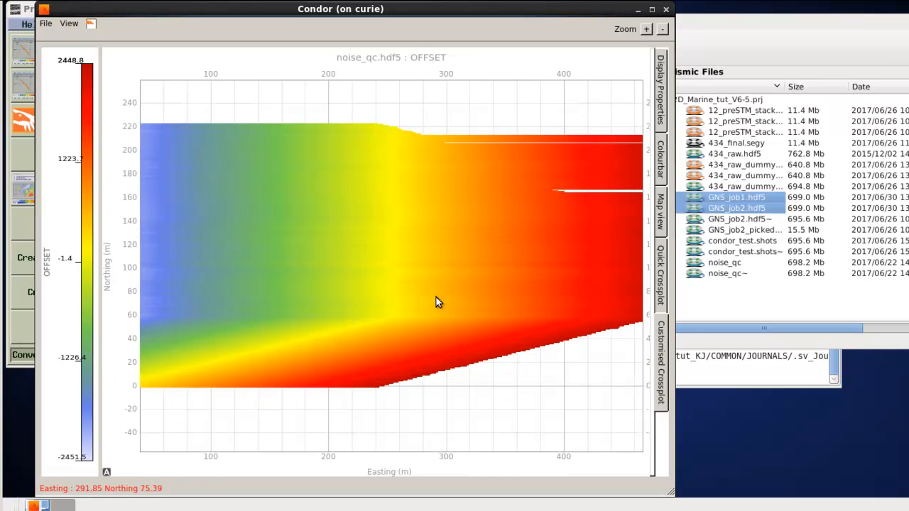
scroll(435, 299, "down", 2)
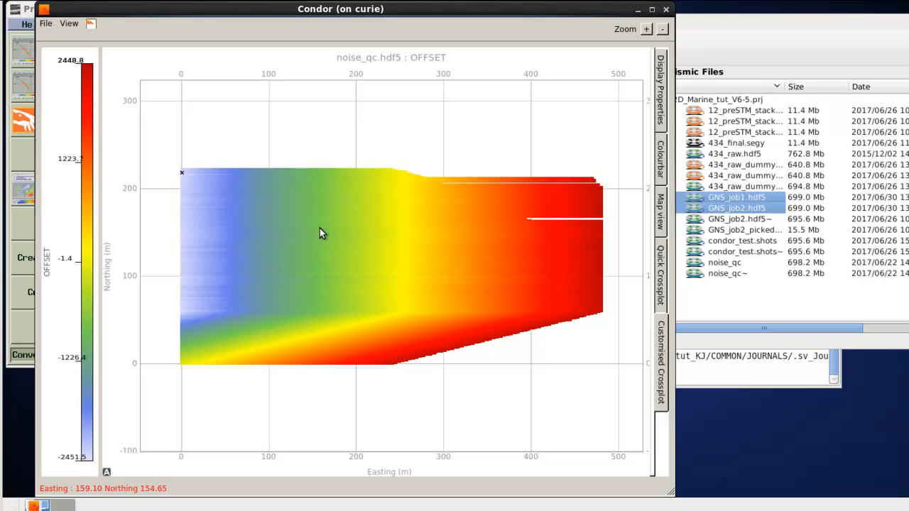
left_click(45, 24)
left_click(68, 103)
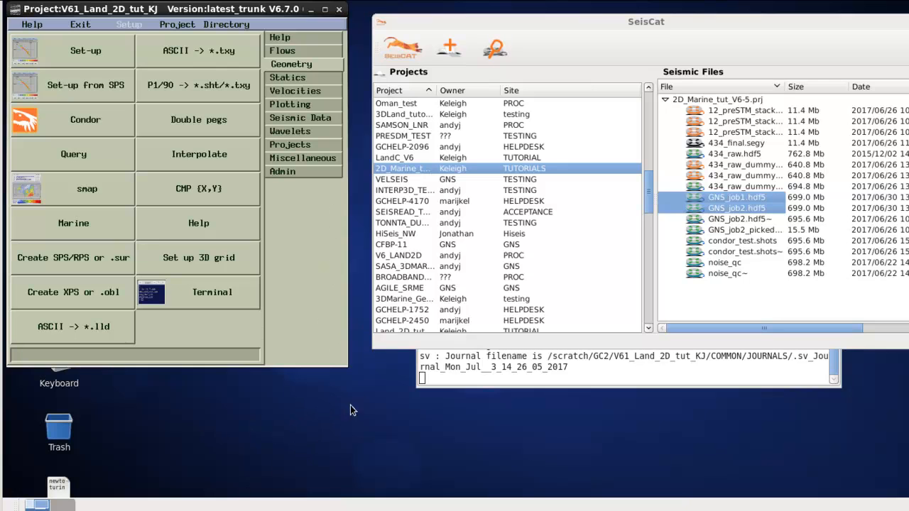
Open the Claritas project selector and browse the list of available projects.
left_click(166, 24)
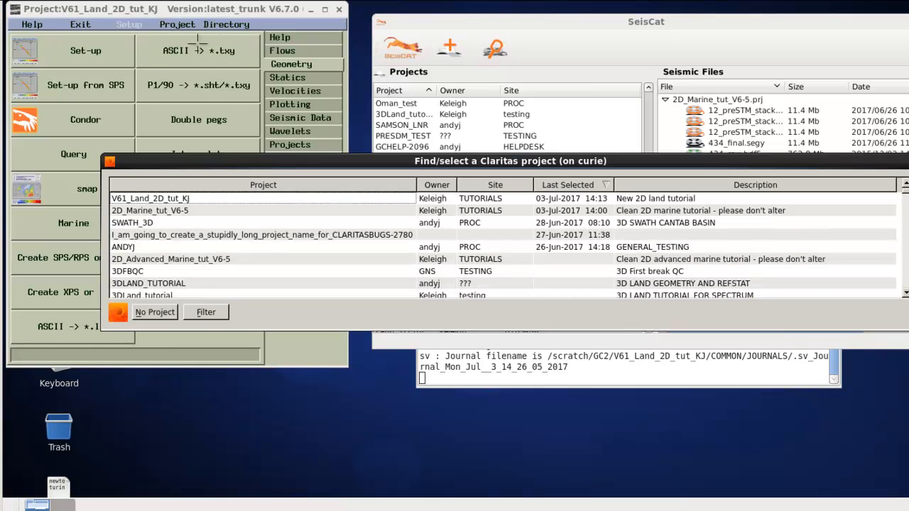
left_click_drag(232, 162, 223, 151)
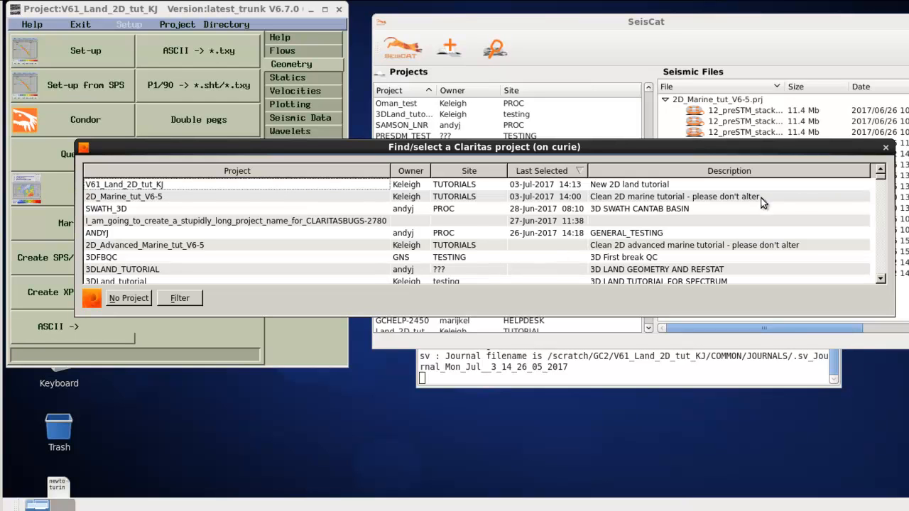
left_click(882, 186)
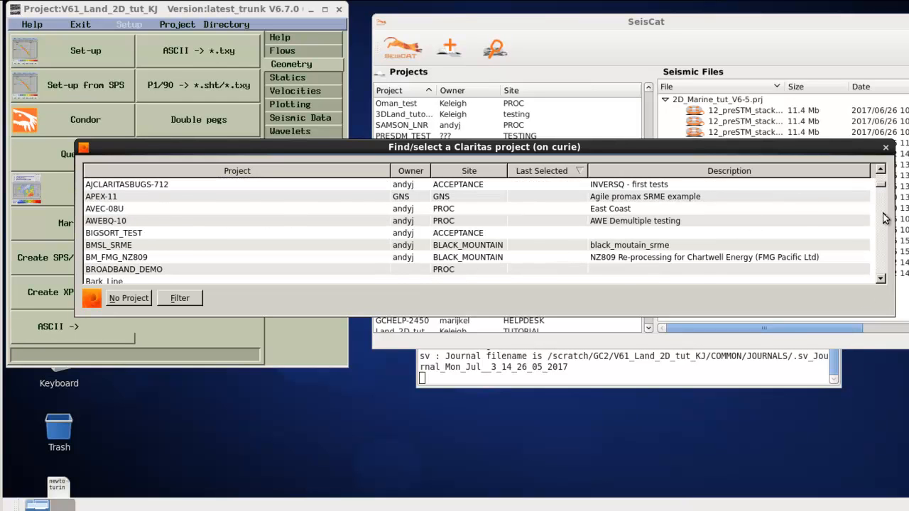
mouse_move(886, 186)
left_mouse_down()
mouse_move(880, 291)
mouse_move(883, 179)
left_mouse_up()
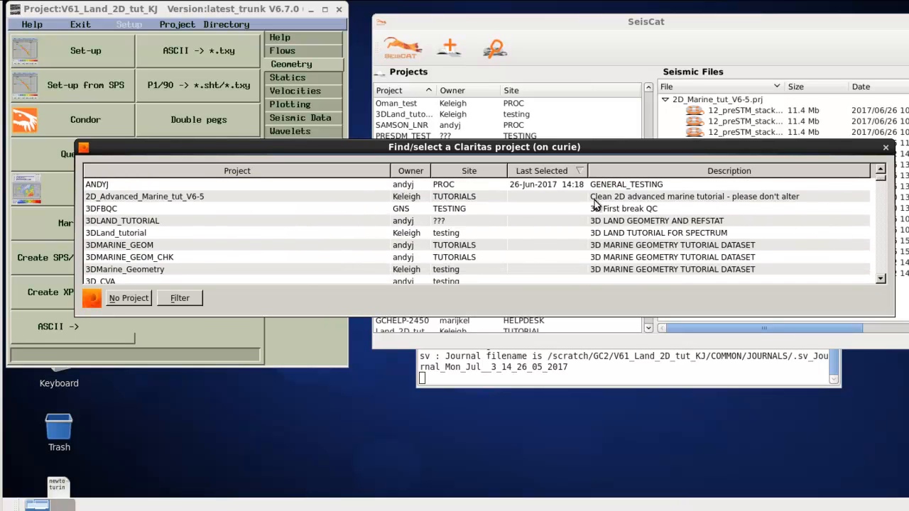
left_click(878, 174)
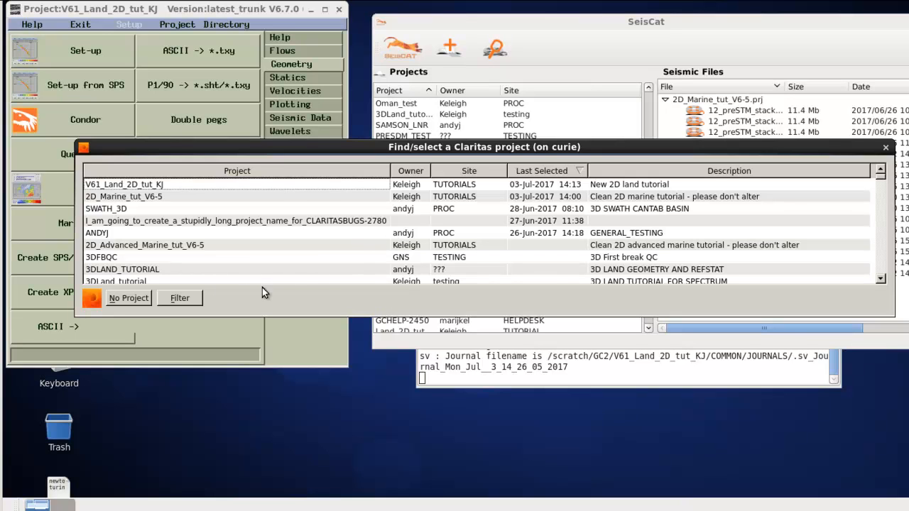
Filter the project list by "3D", look through the matches, and close the filter and the selector without choosing a project.
left_click(181, 300)
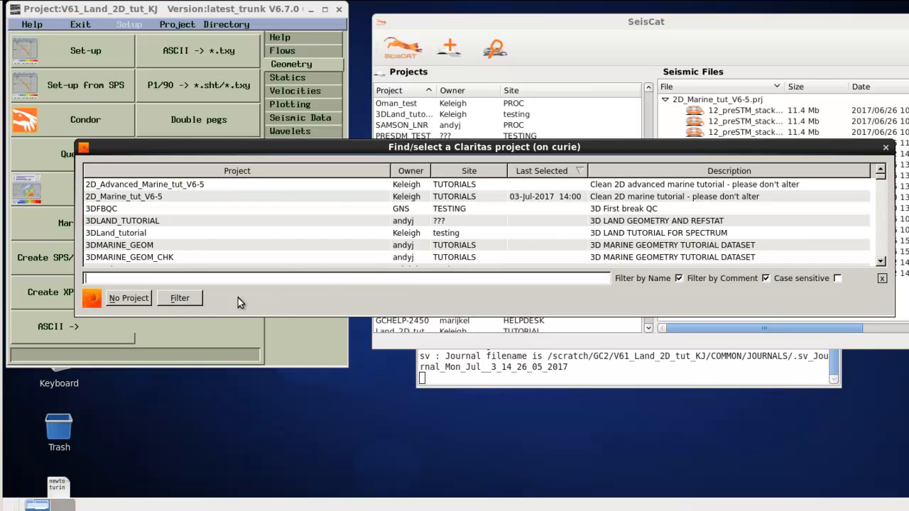
type("3D")
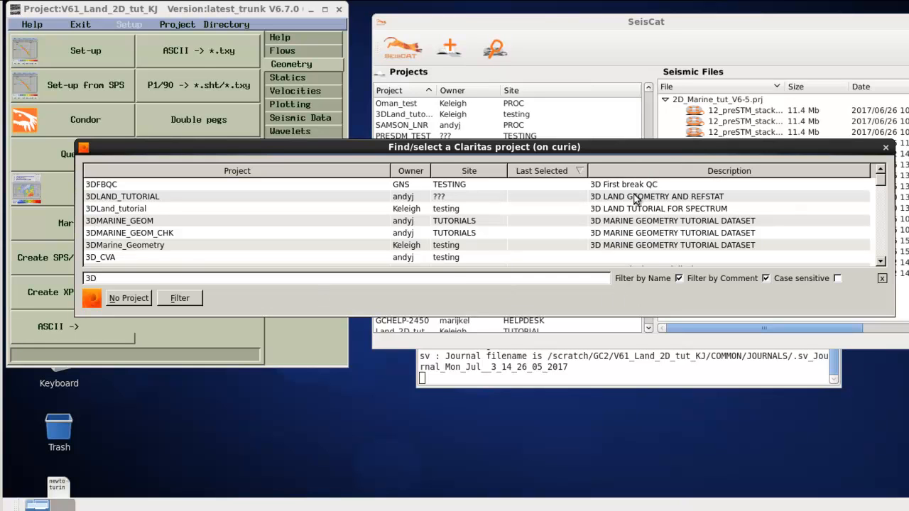
mouse_move(882, 180)
left_mouse_down()
mouse_move(881, 210)
mouse_move(881, 178)
left_mouse_up()
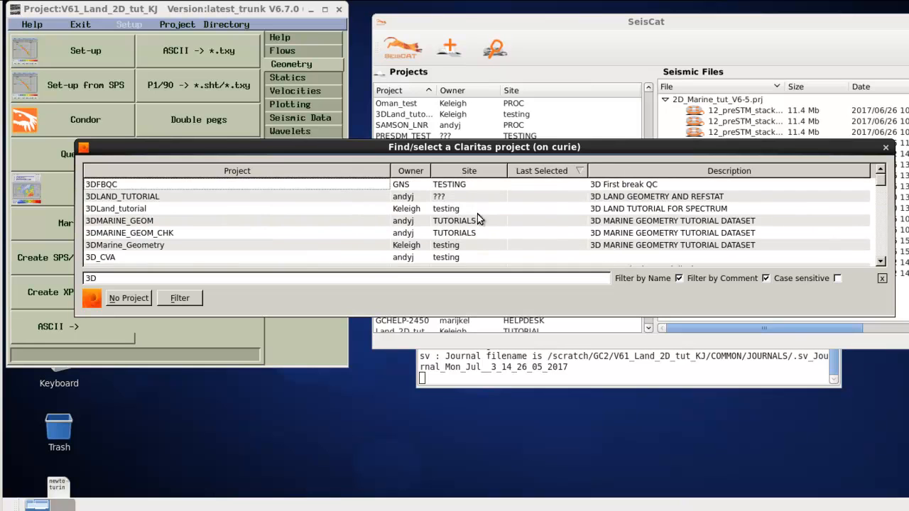
left_click(882, 280)
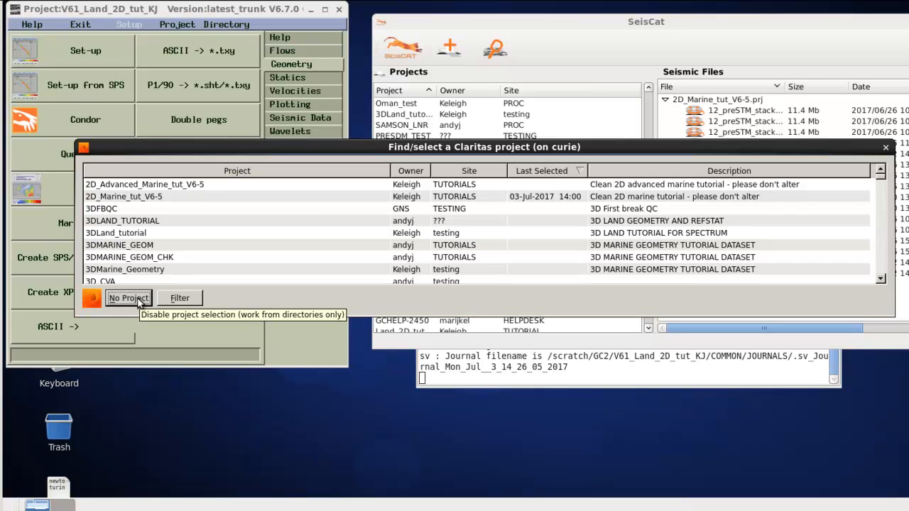
left_click(887, 148)
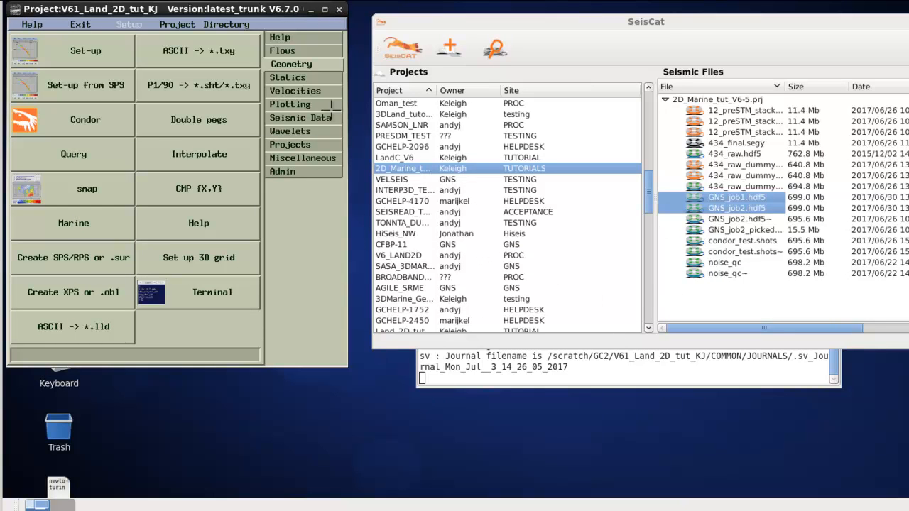
Launch the sv seismic viewer on COMMON/DATA/pc96-08_geom.shots with the preset parameters.
left_click(304, 121)
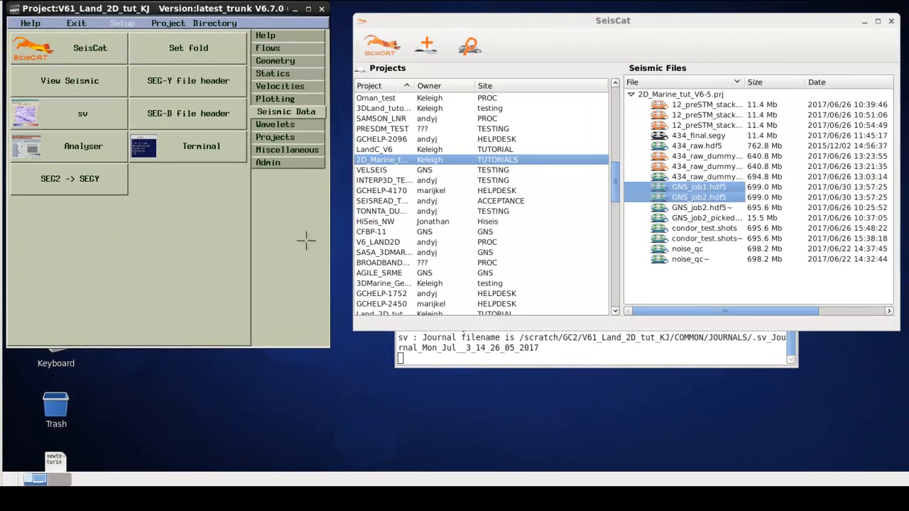
left_click(72, 113)
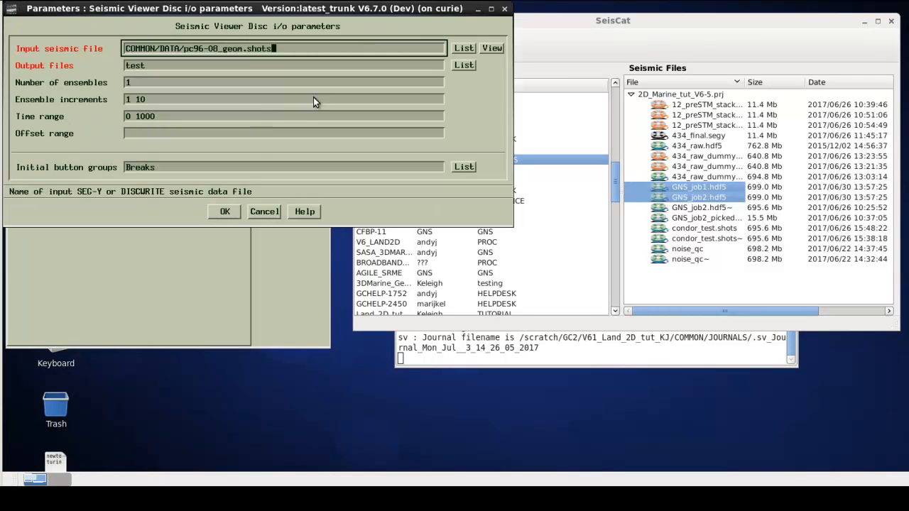
left_click(222, 212)
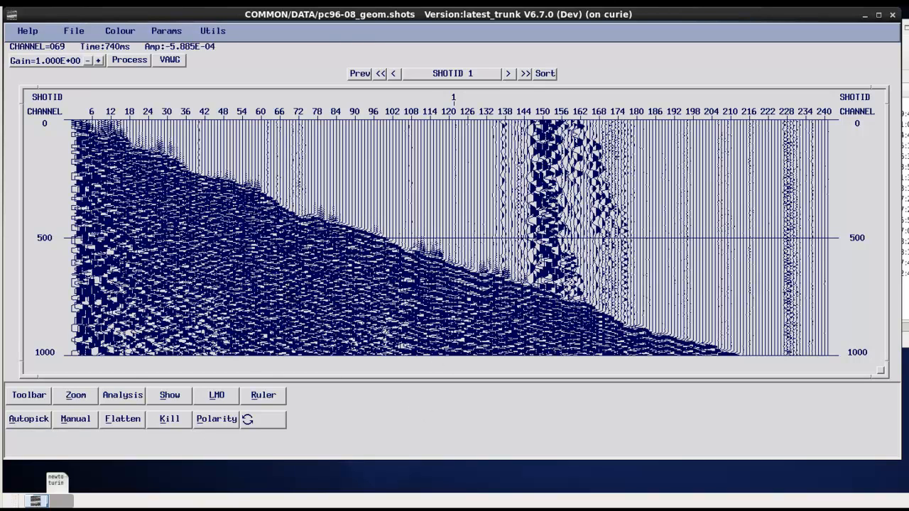
Autopick first breaks on shot 1 with the Envelope threshold method, using high threshold 3.08025 and balance window 6690.01.
left_click(38, 419)
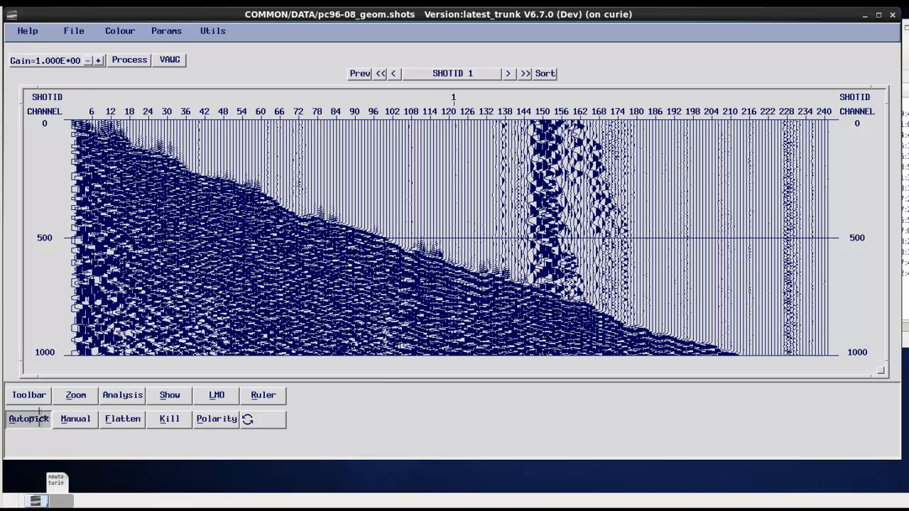
left_click(160, 417)
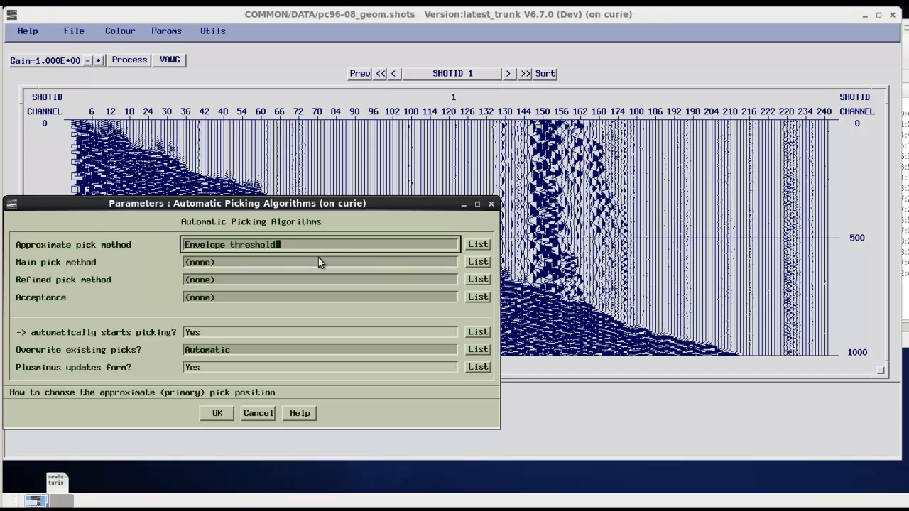
left_click(477, 245)
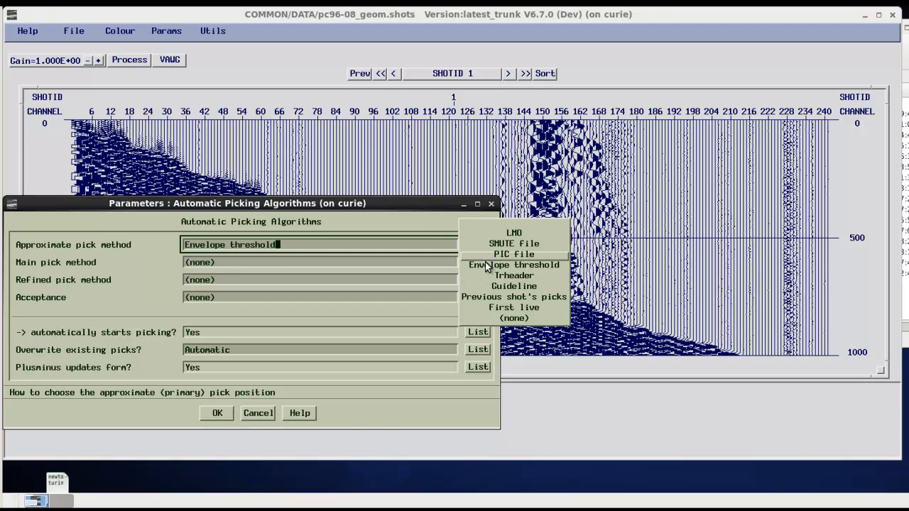
left_click(482, 264)
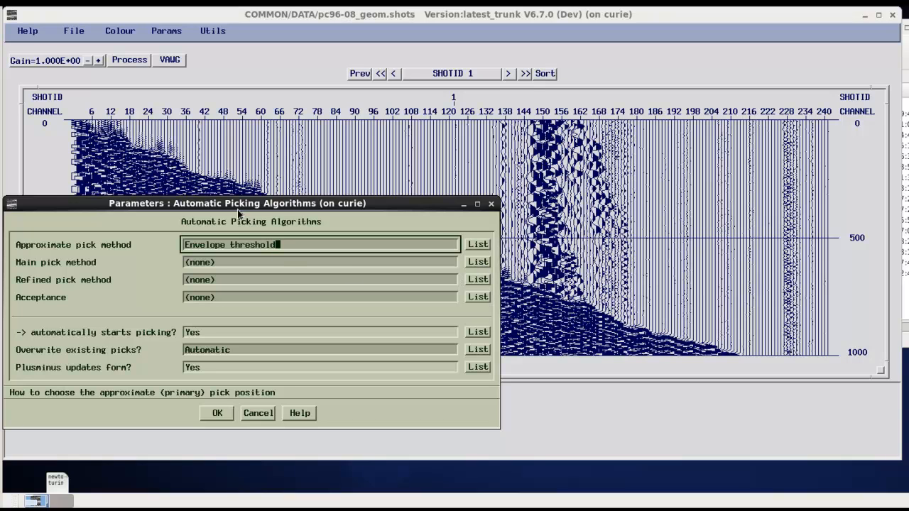
left_click(214, 414)
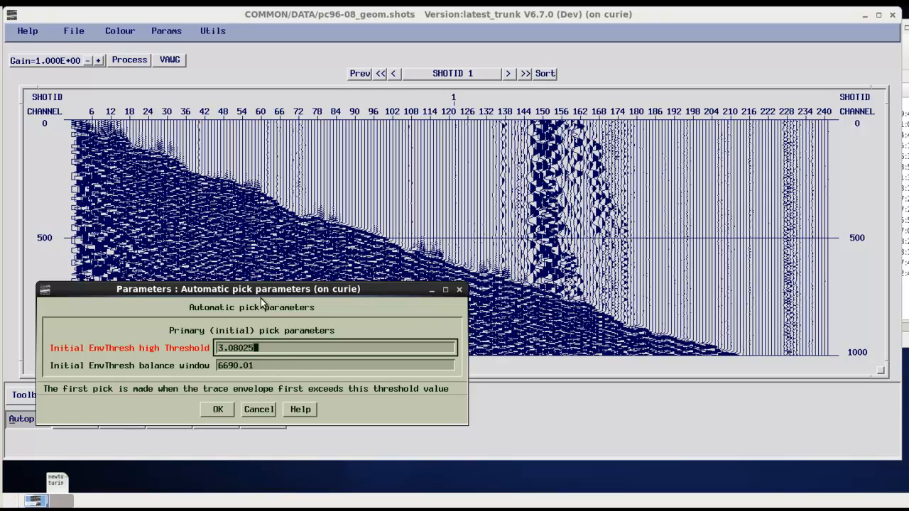
left_click(219, 411)
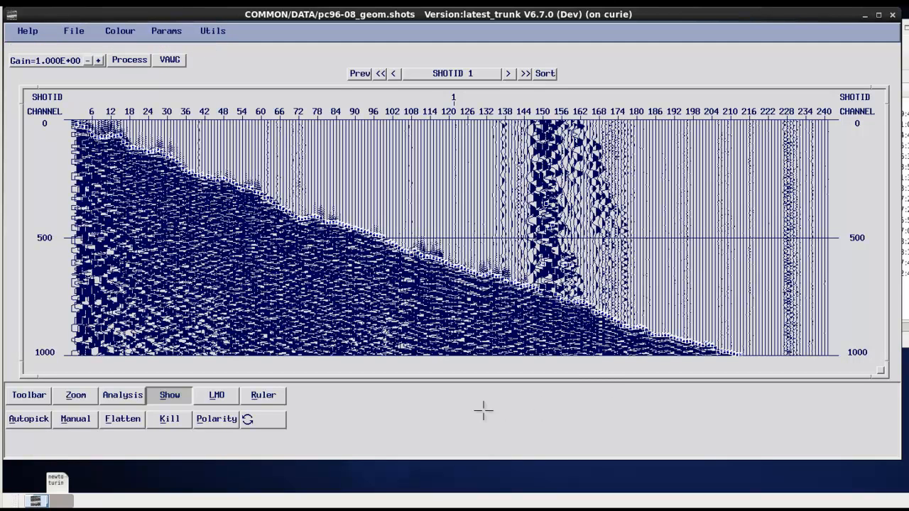
Adjust the initial envelope high threshold interactively to 3.666 to update the automatic picks.
left_click(46, 61)
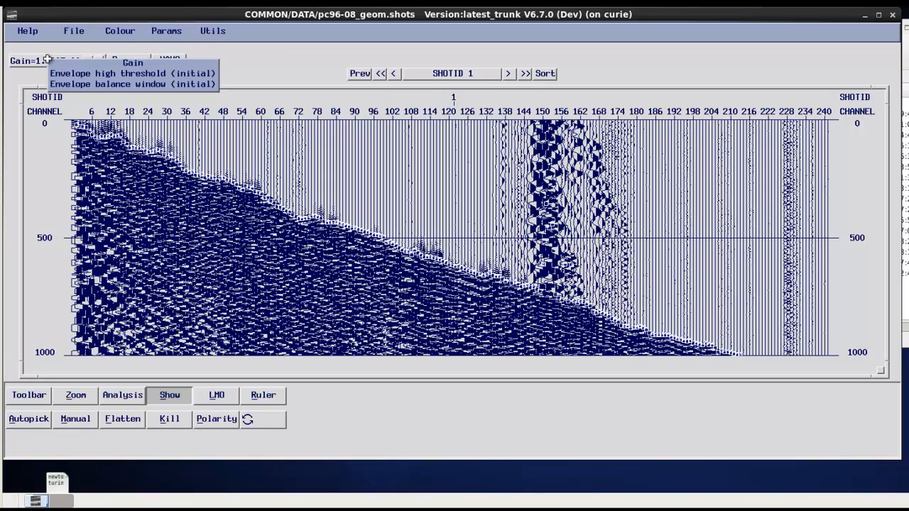
left_click(61, 74)
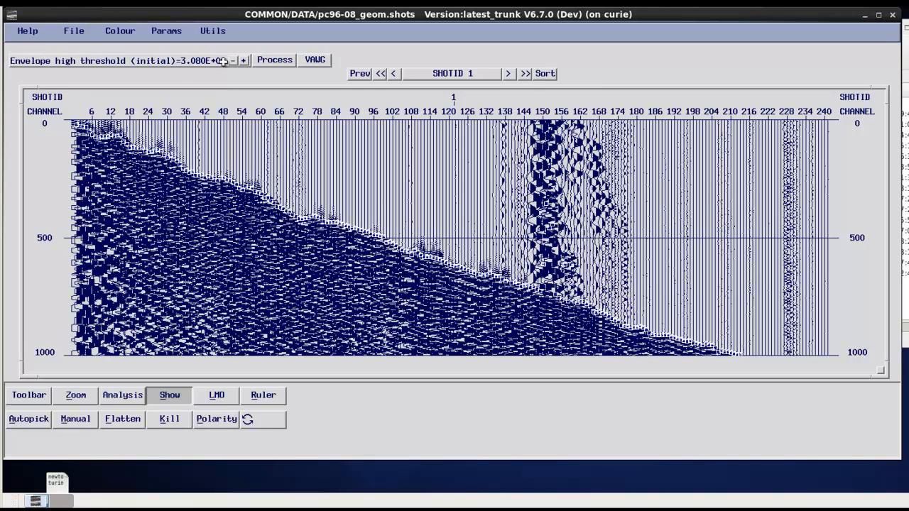
left_click(242, 61)
left_click(243, 60)
left_click(245, 61)
left_click(233, 60)
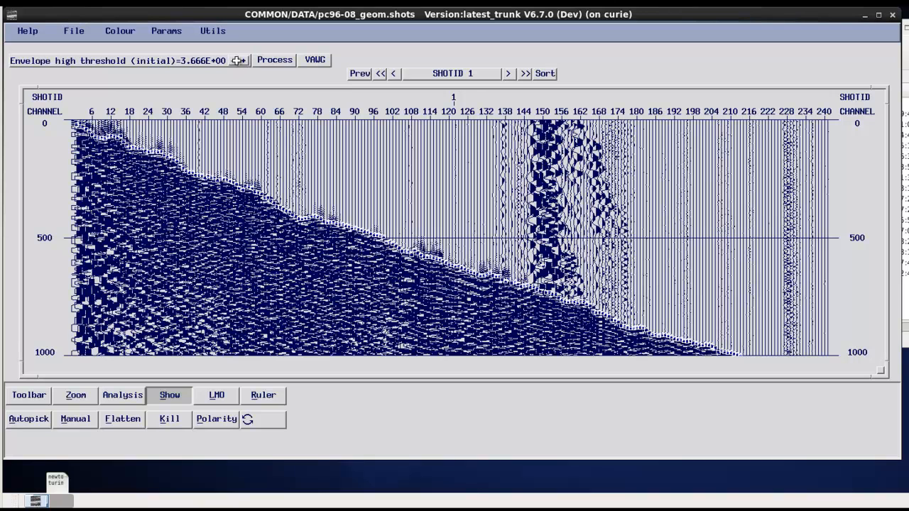
Switch the interactive adjustment to the initial envelope balance window and bring it to 5151.7.
left_click(86, 59)
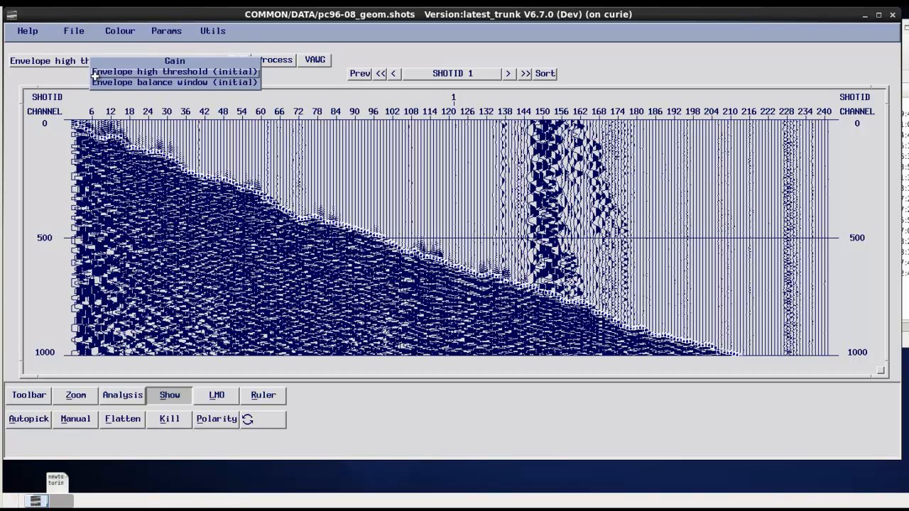
left_click(102, 80)
left_click(238, 61)
left_click(237, 61)
double_click(227, 62)
double_click(227, 62)
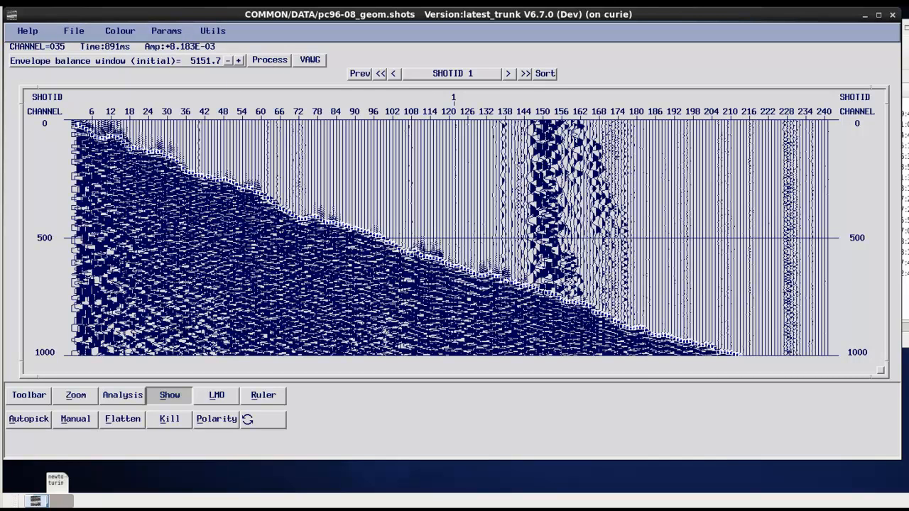
Rerun autopicking with PIC file as the approximate pick method, using COMMON/STATICS/PC96_08_fb.pic as the initial picks.
left_click(32, 416)
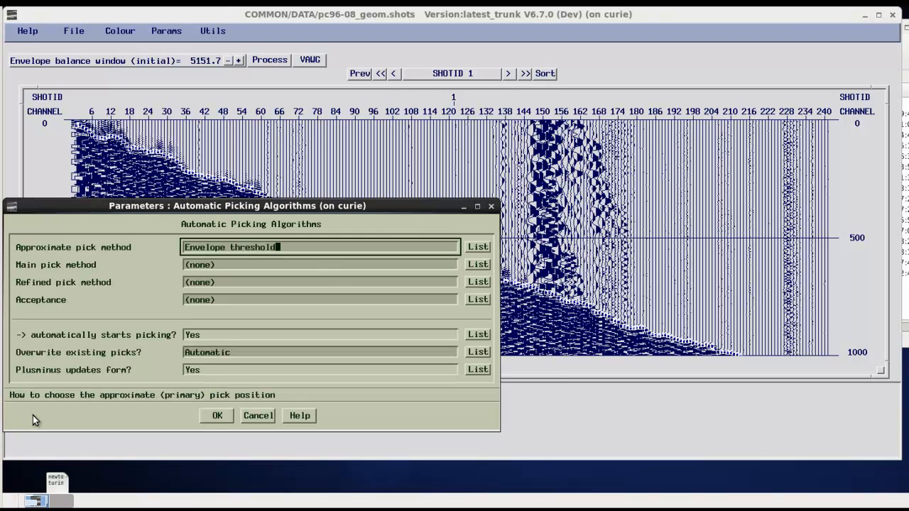
left_click(477, 246)
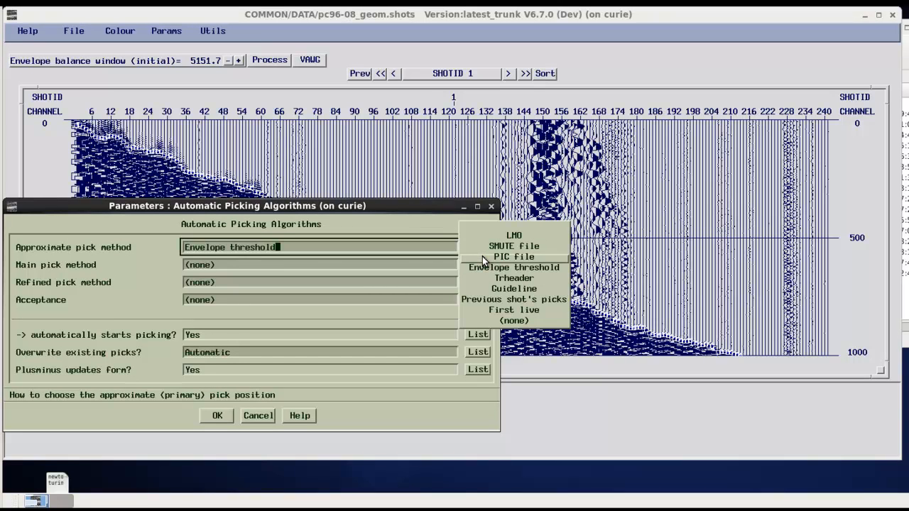
left_click(483, 256)
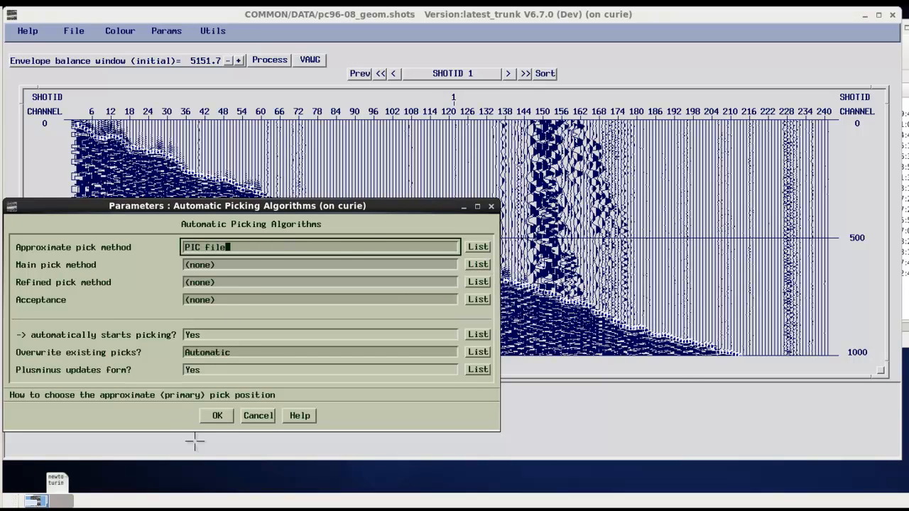
left_click(218, 417)
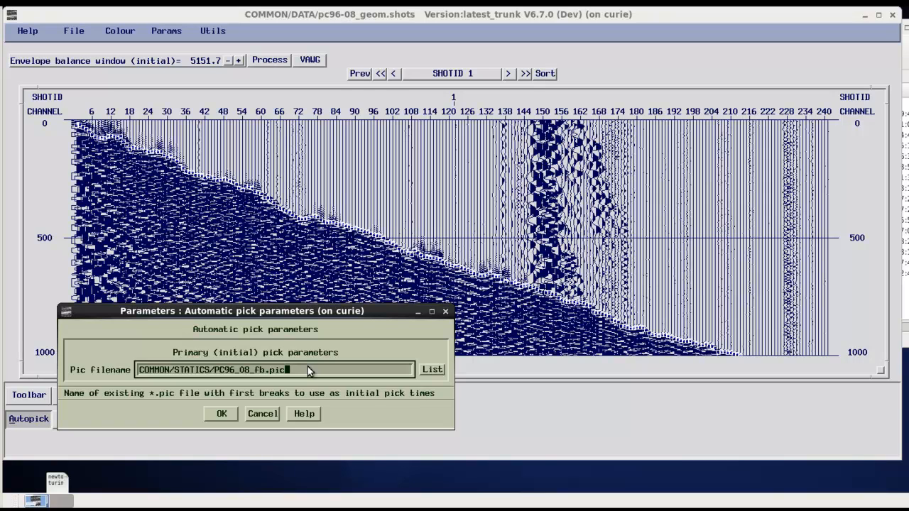
left_click(223, 419)
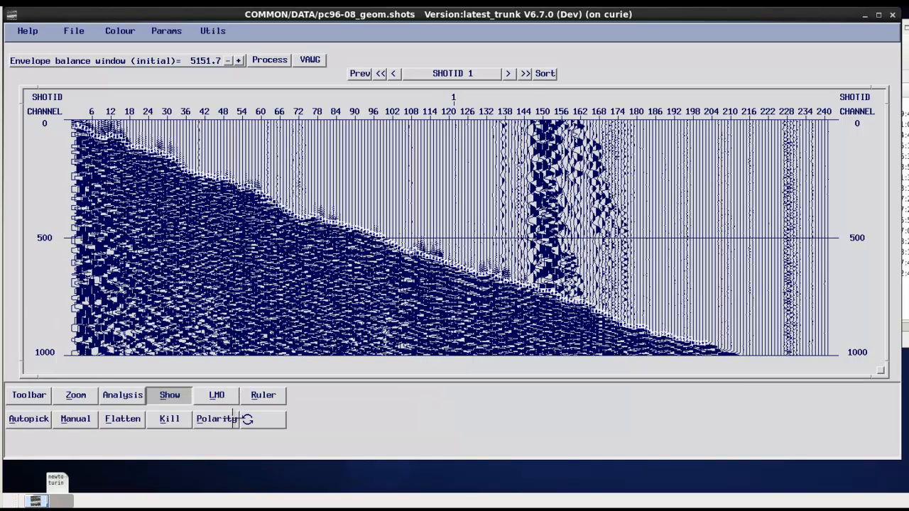